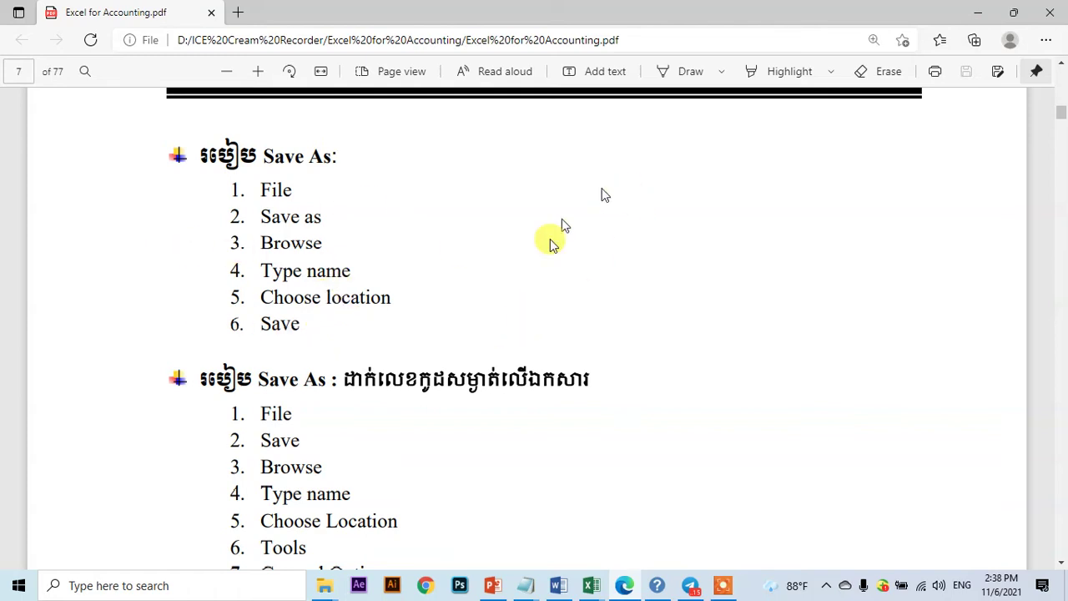
# - Show the open Excel workbooks Book1 and Book2 from the taskbar
pyautogui.click(590, 584)
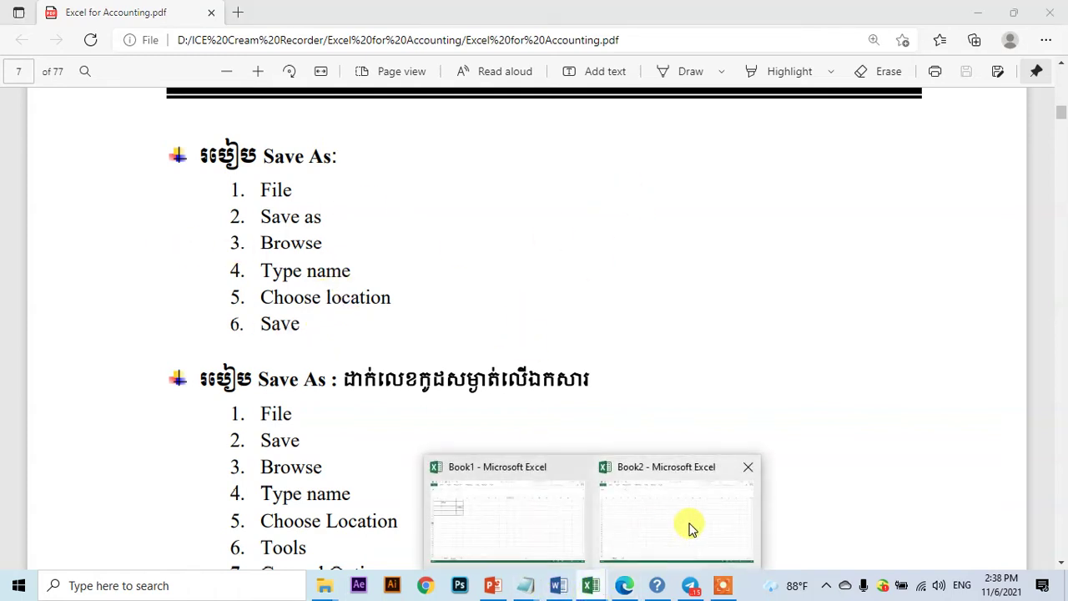
# - Switch to Book2 and open its Save As page with Computer selected
pyautogui.click(691, 528)
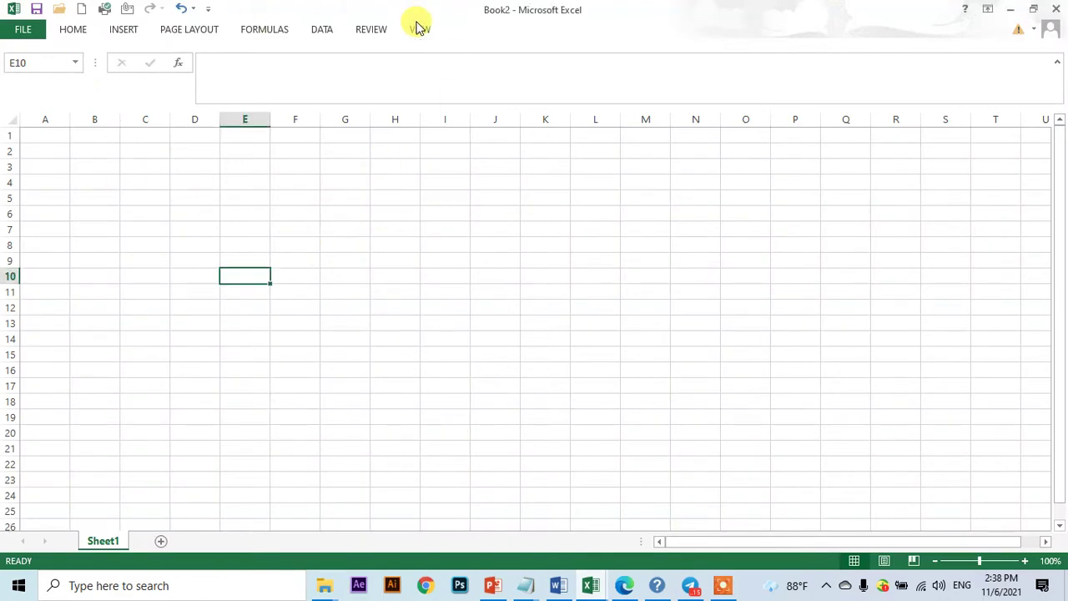
pyautogui.click(544, 308)
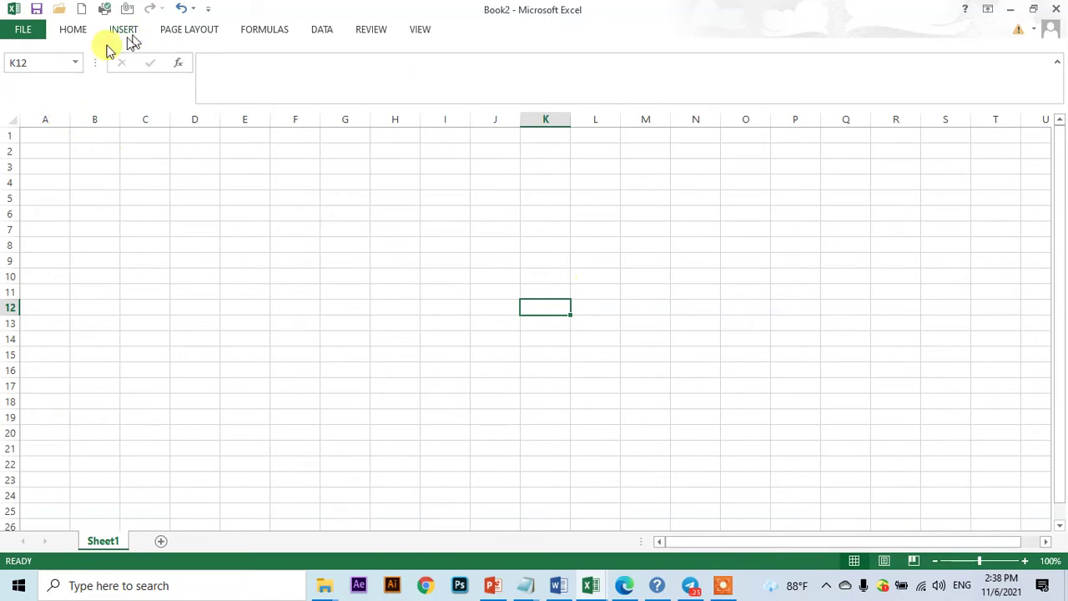
pyautogui.click(6, 31)
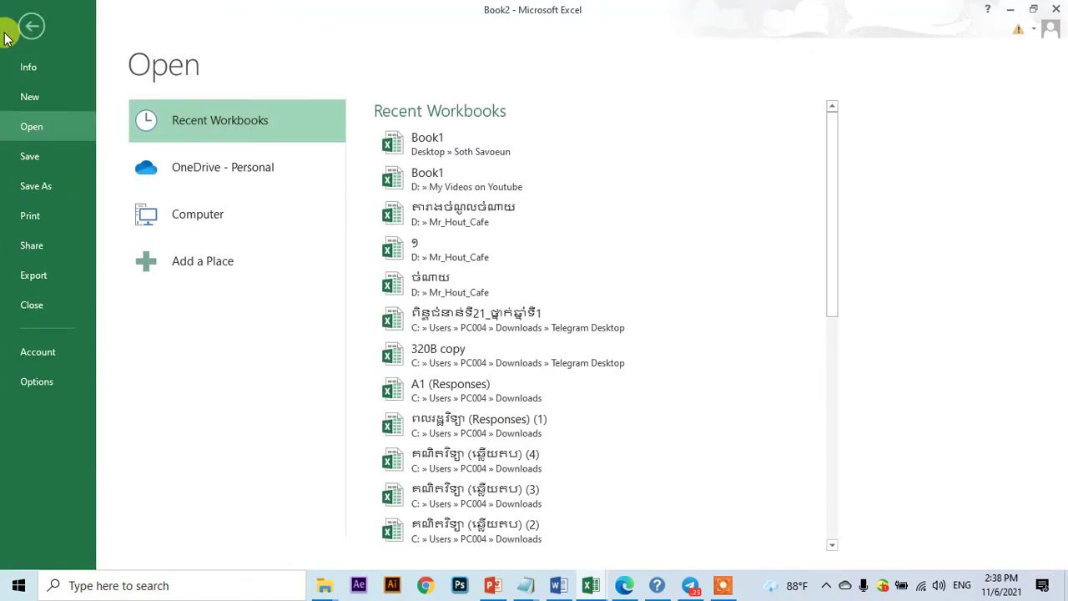
pyautogui.click(51, 188)
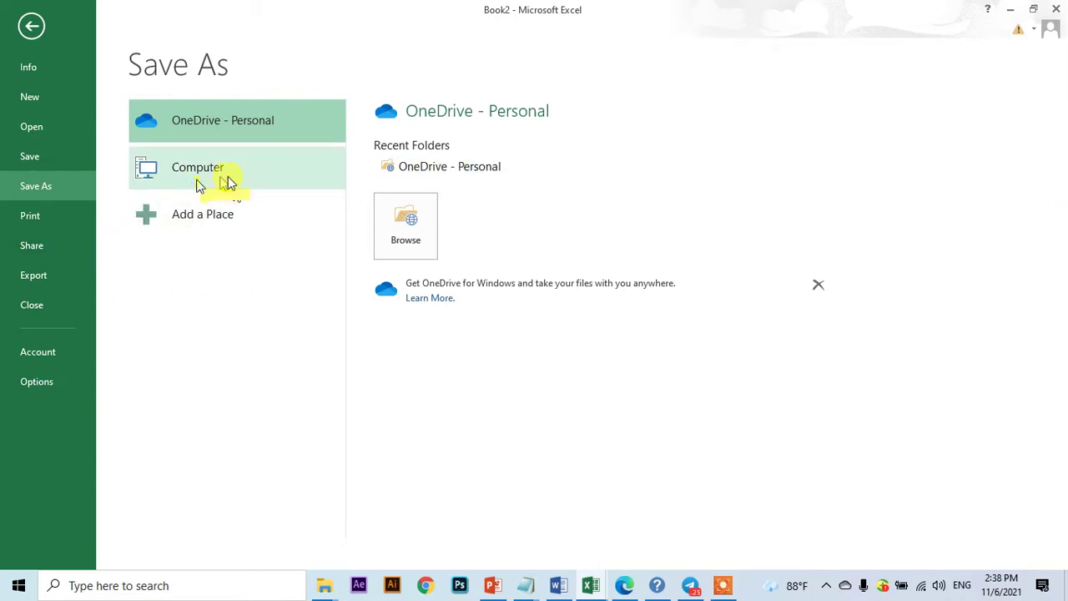
pyautogui.click(229, 172)
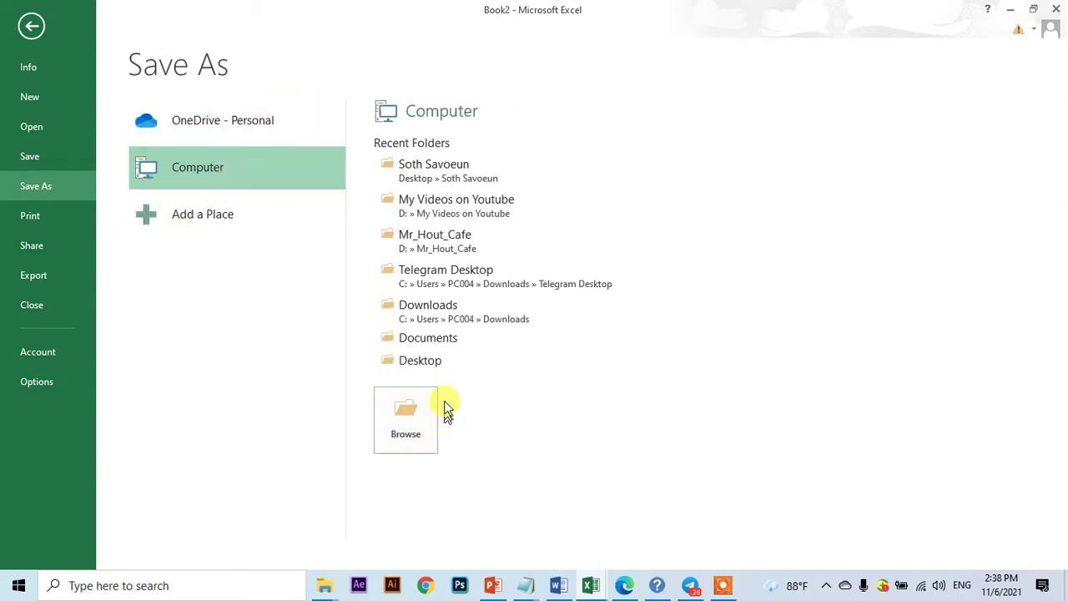
# - Open the Browse save dialog and show This PC's drives and folders
pyautogui.click(408, 425)
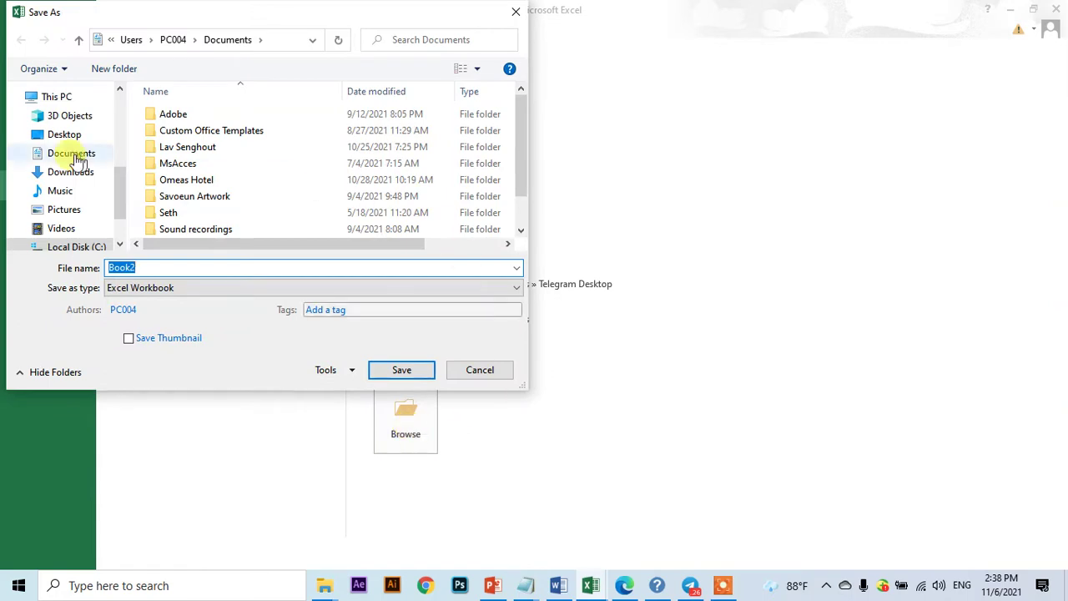
pyautogui.moveTo(120, 196); pyautogui.dragTo(119, 211)
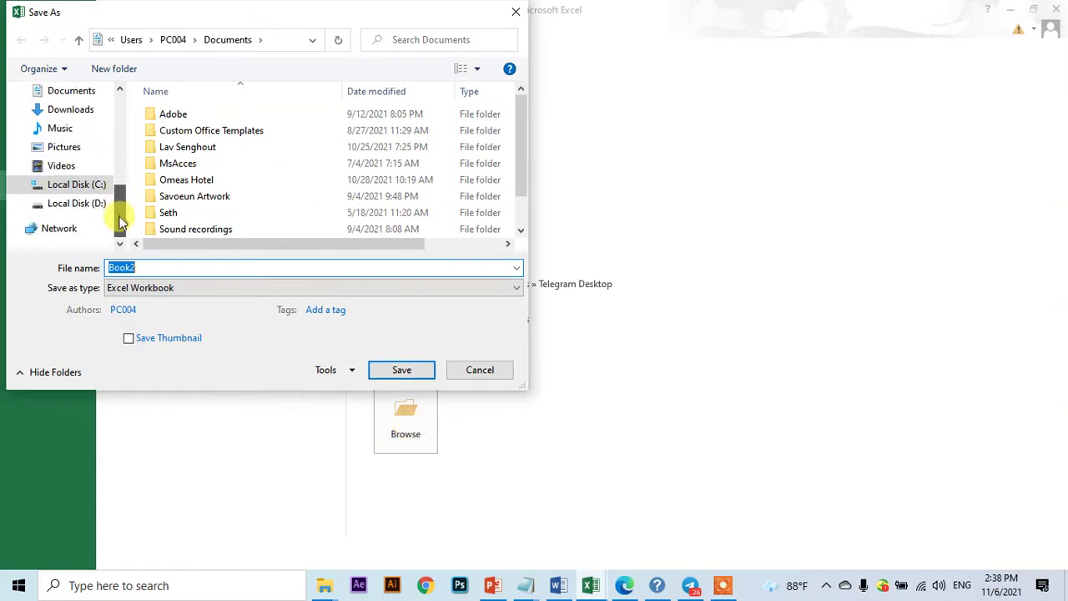
pyautogui.click(76, 207)
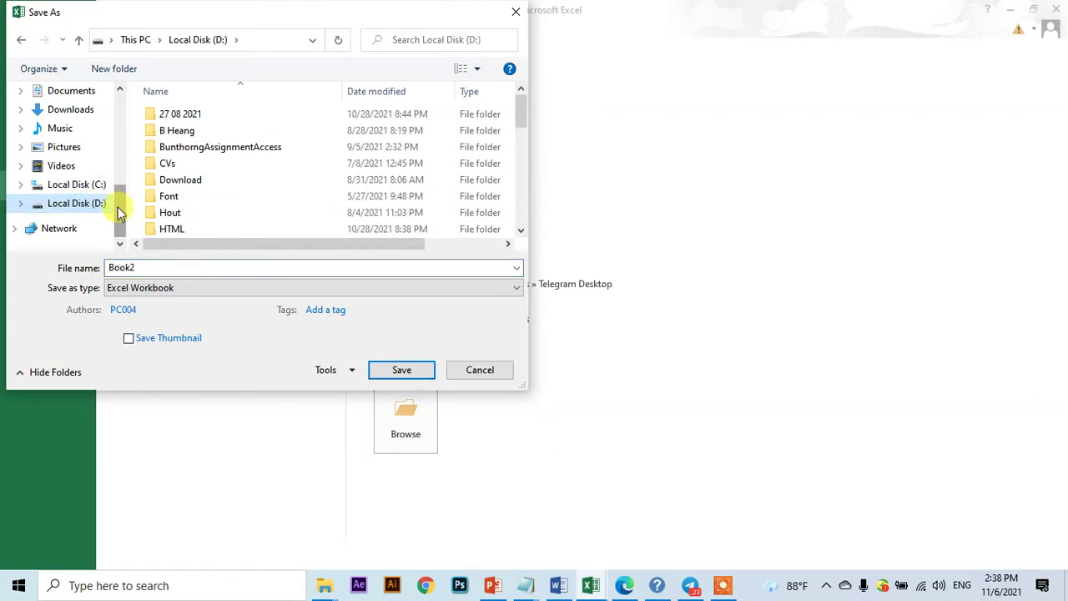
pyautogui.moveTo(119, 205); pyautogui.dragTo(48, 159)
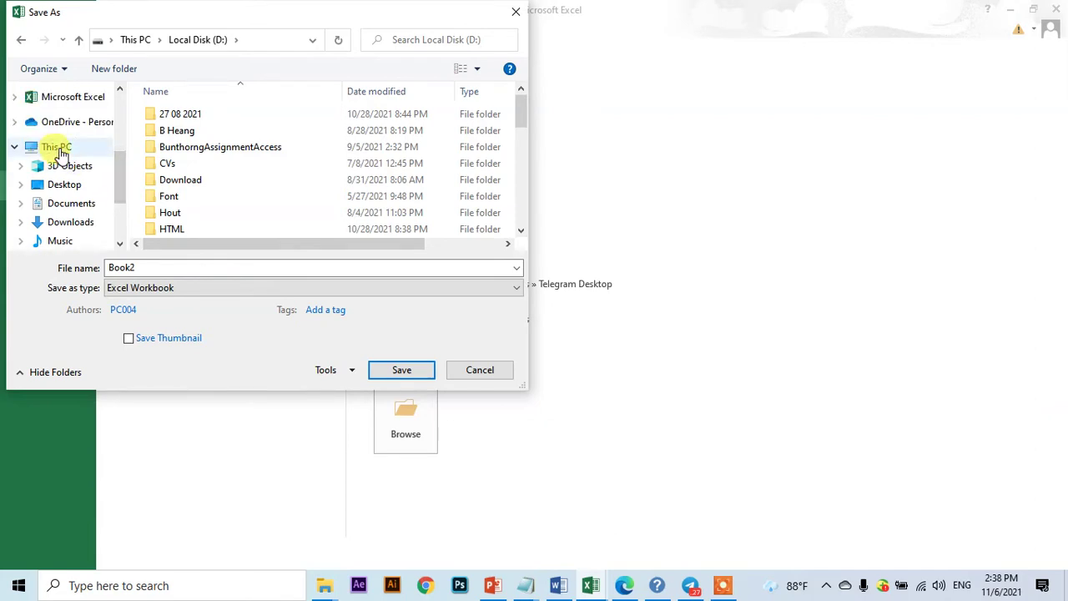
pyautogui.moveTo(121, 172); pyautogui.dragTo(119, 185)
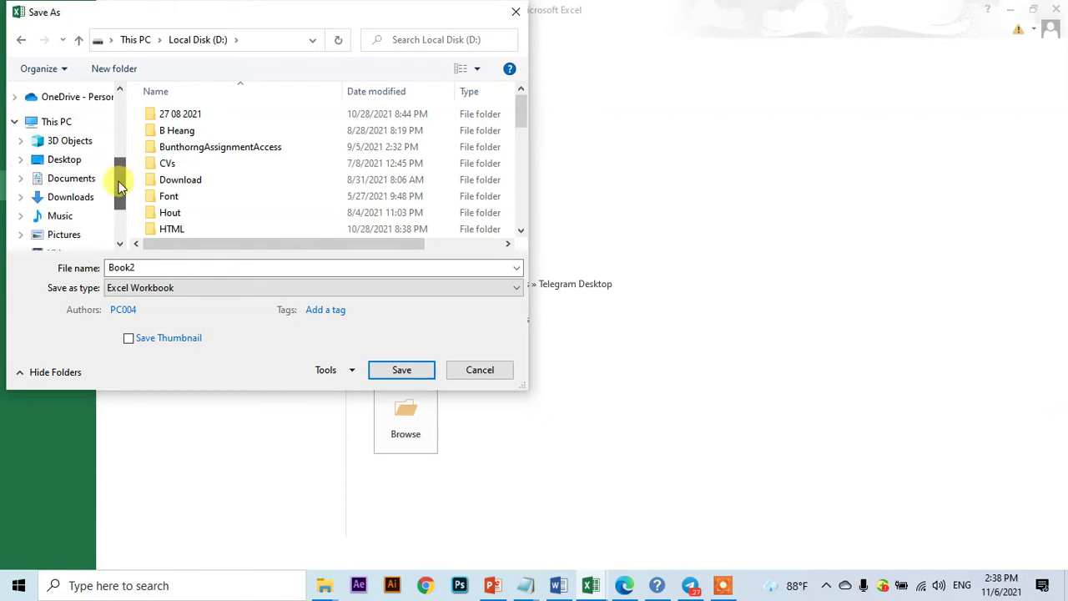
pyautogui.click(56, 123)
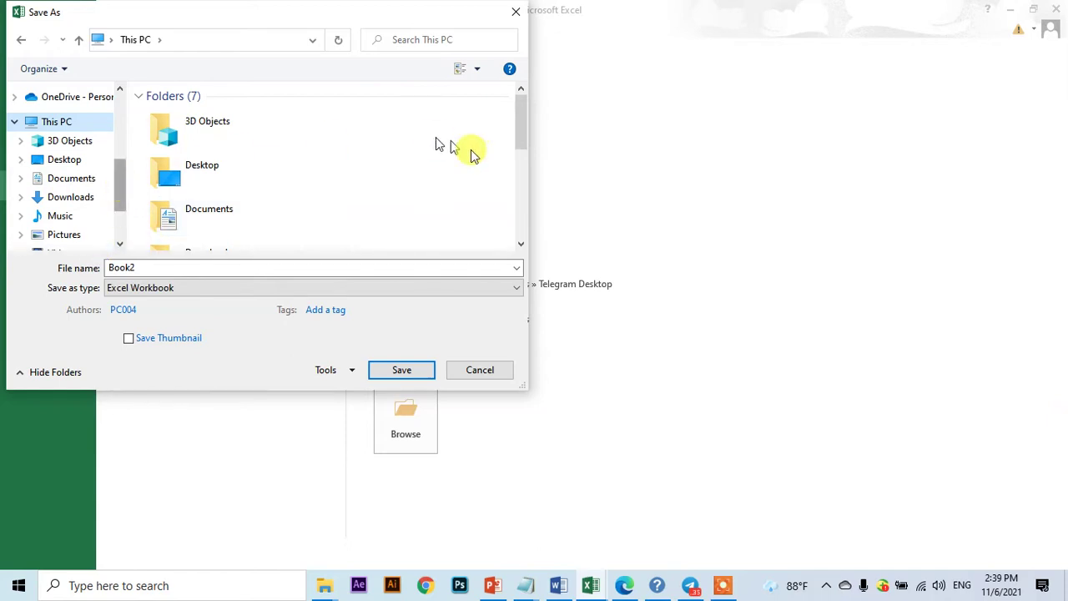
# - Go into the personal folder on Local Disk (D:) and select the file name box
pyautogui.moveTo(521, 132); pyautogui.dragTo(516, 219)
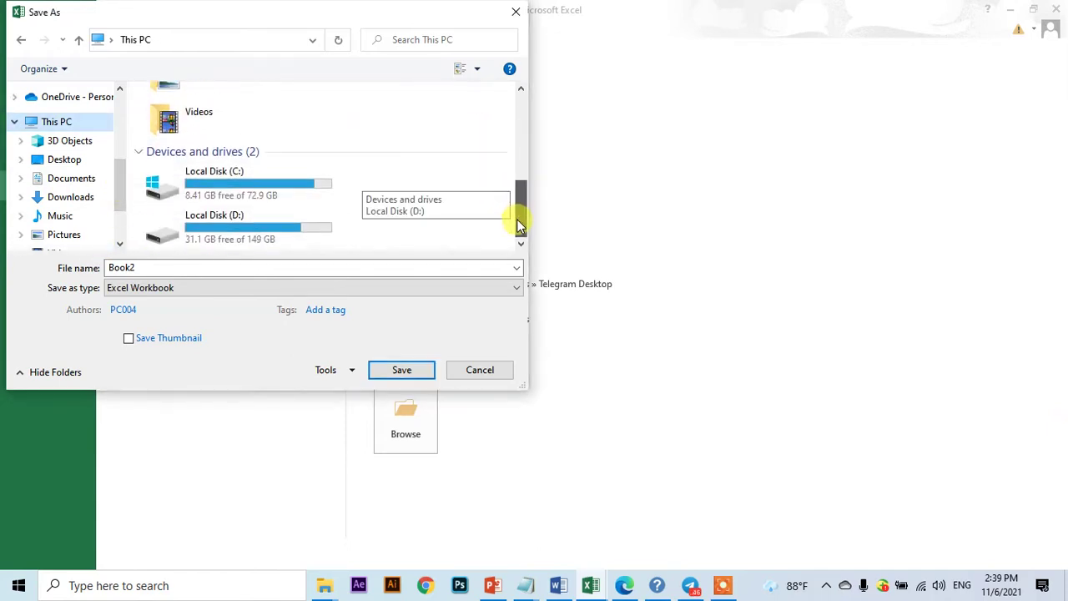
pyautogui.click(255, 224)
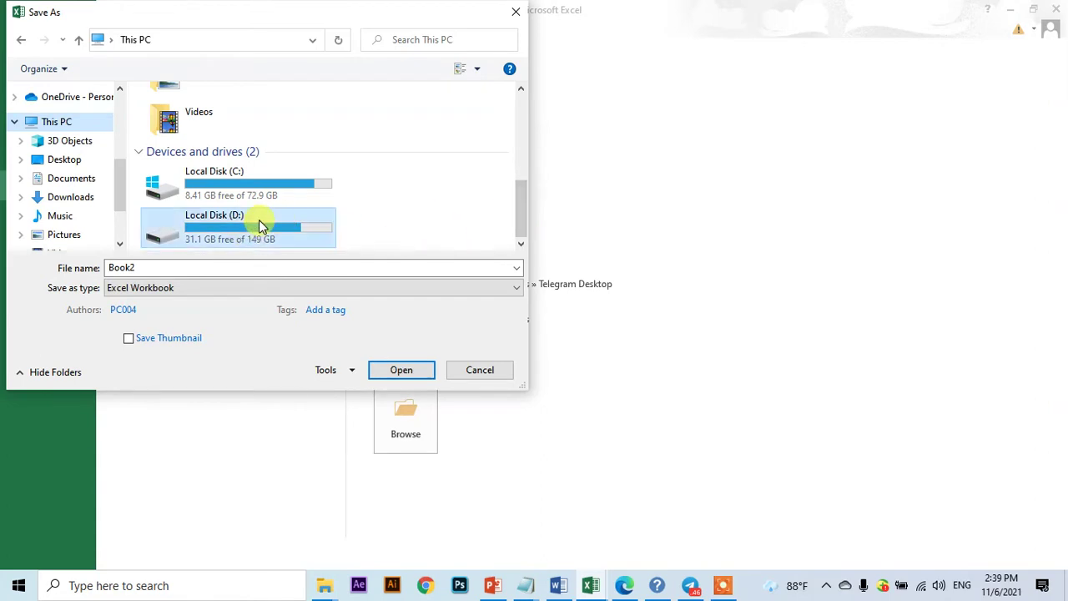
pyautogui.click(421, 380)
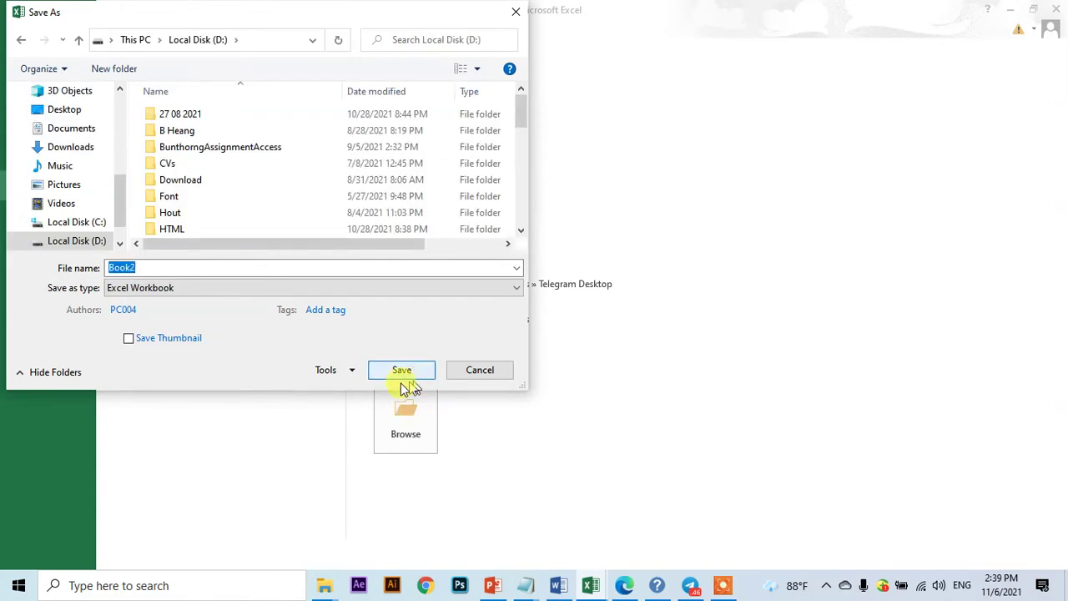
pyautogui.moveTo(521, 112); pyautogui.dragTo(512, 157)
pyautogui.click(265, 144)
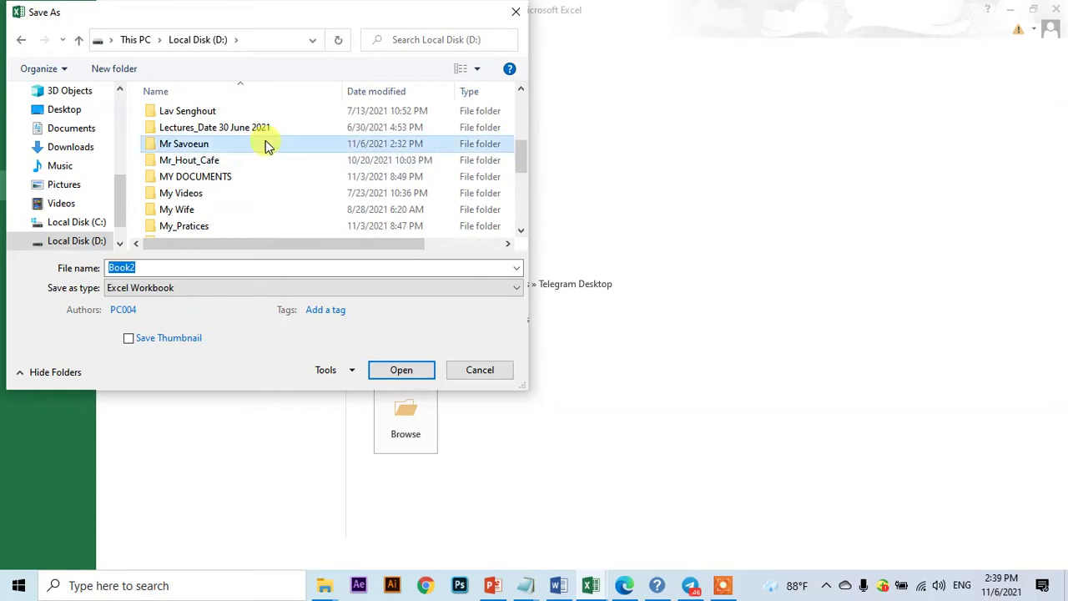
pyautogui.click(404, 372)
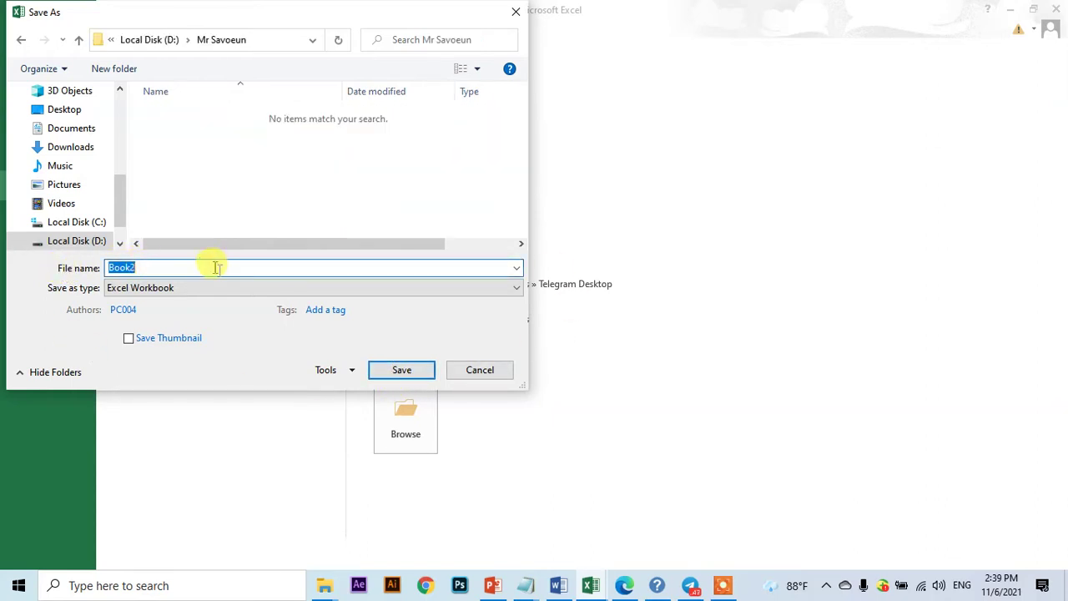
pyautogui.click(174, 267)
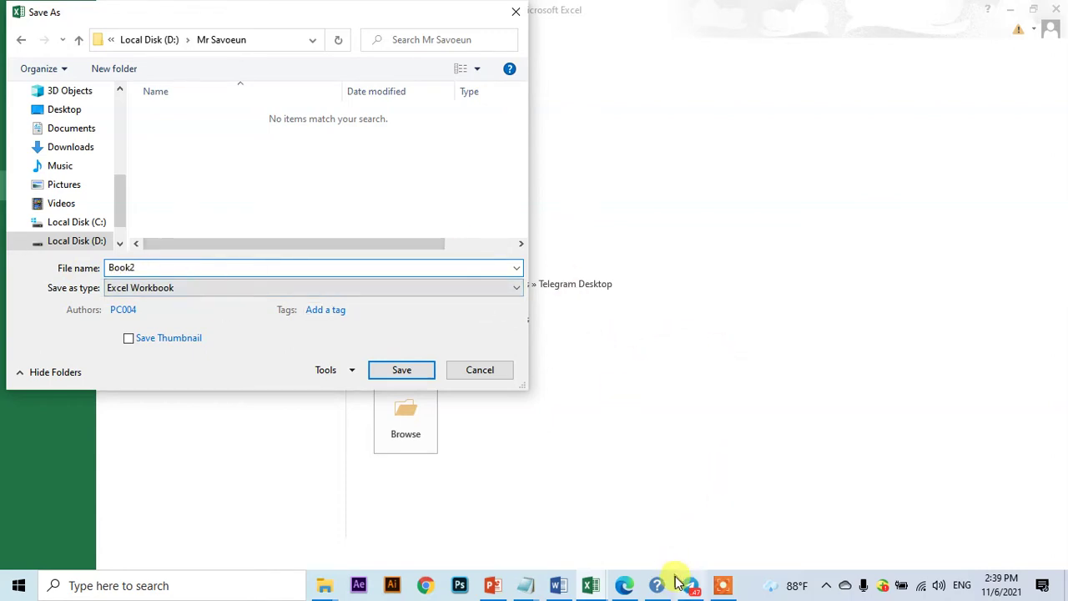
pyautogui.click(624, 585)
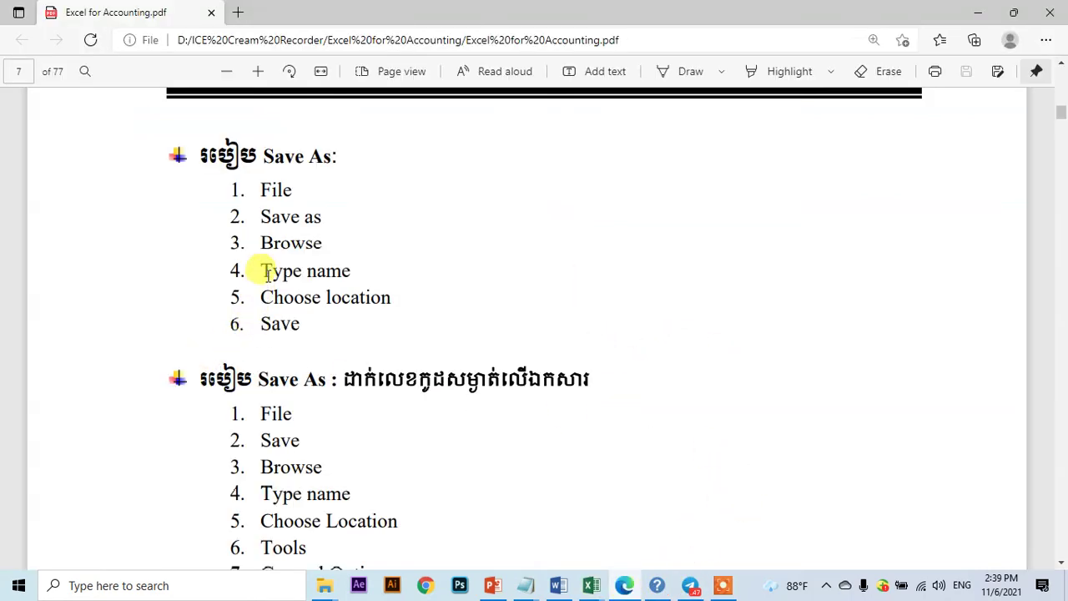
# - Highlight the PDF guide's Type name and Choose location steps, then bring up Excel Help
pyautogui.moveTo(260, 270); pyautogui.dragTo(364, 274)
pyautogui.click(281, 300)
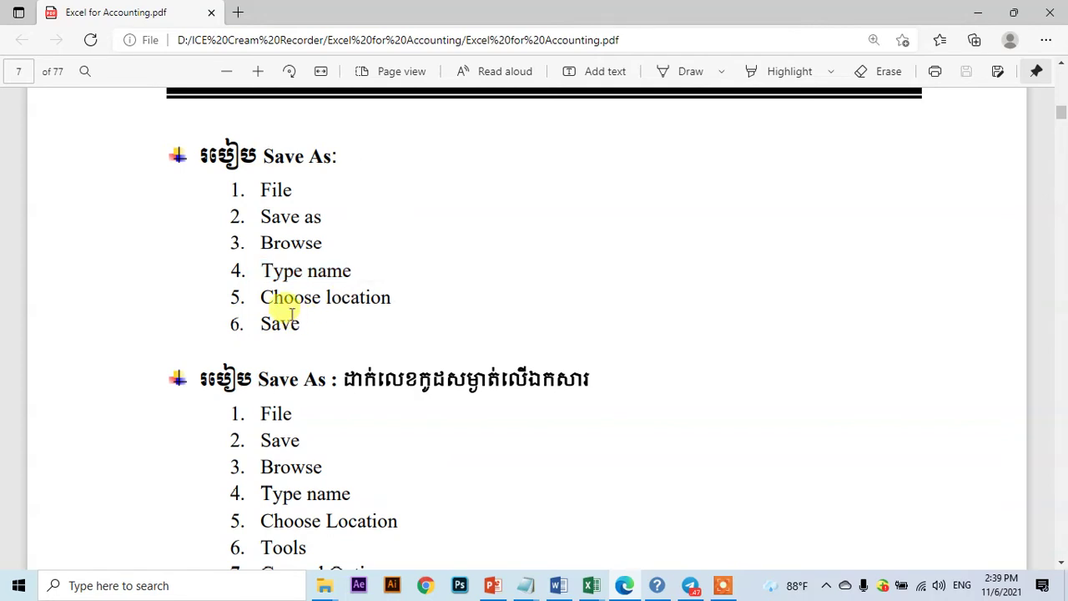
pyautogui.moveTo(303, 297); pyautogui.dragTo(391, 299)
pyautogui.click(274, 292)
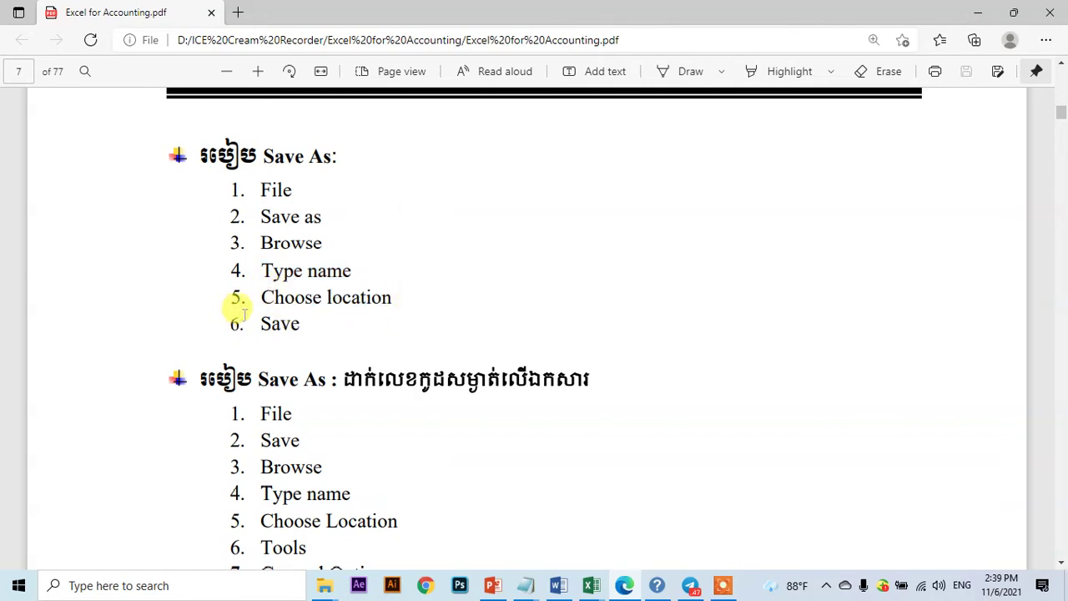
pyautogui.click(656, 585)
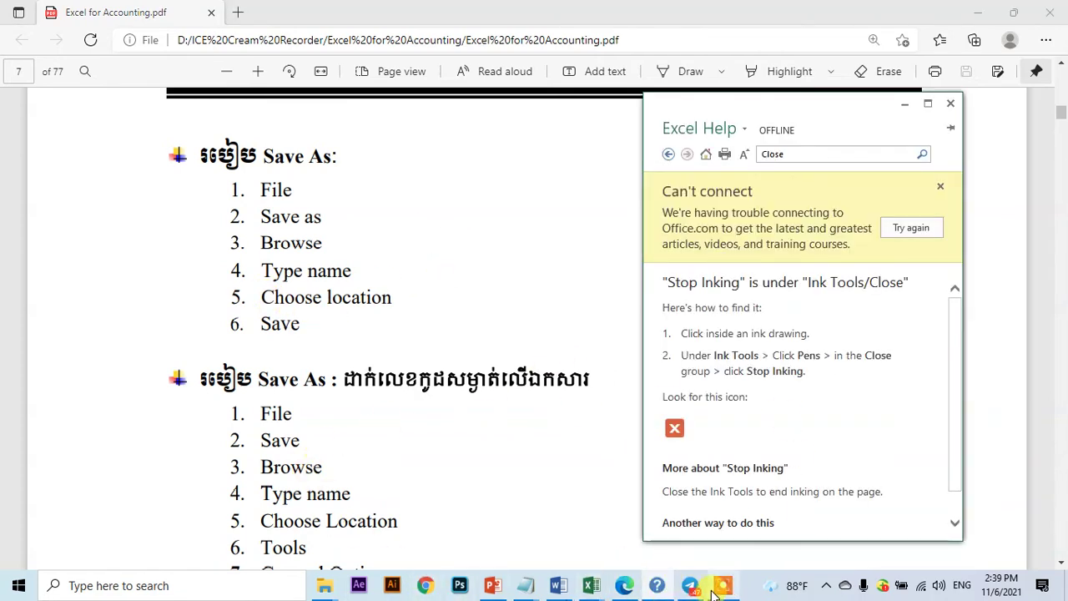
# - Return to Book2's save dialog and save it as Saveun-Excel
pyautogui.moveTo(590, 588)
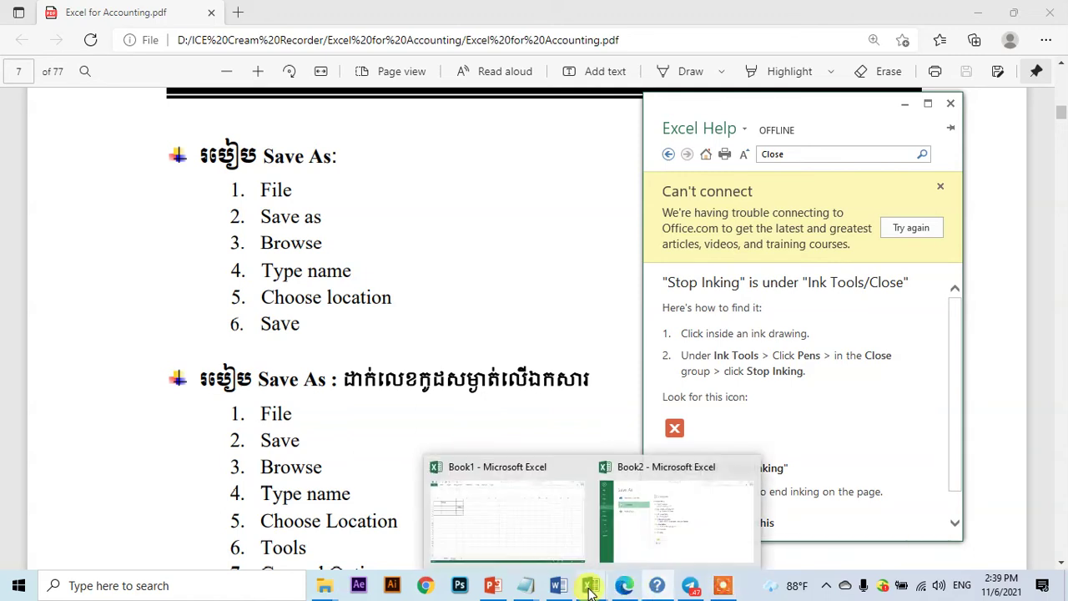
pyautogui.click(674, 518)
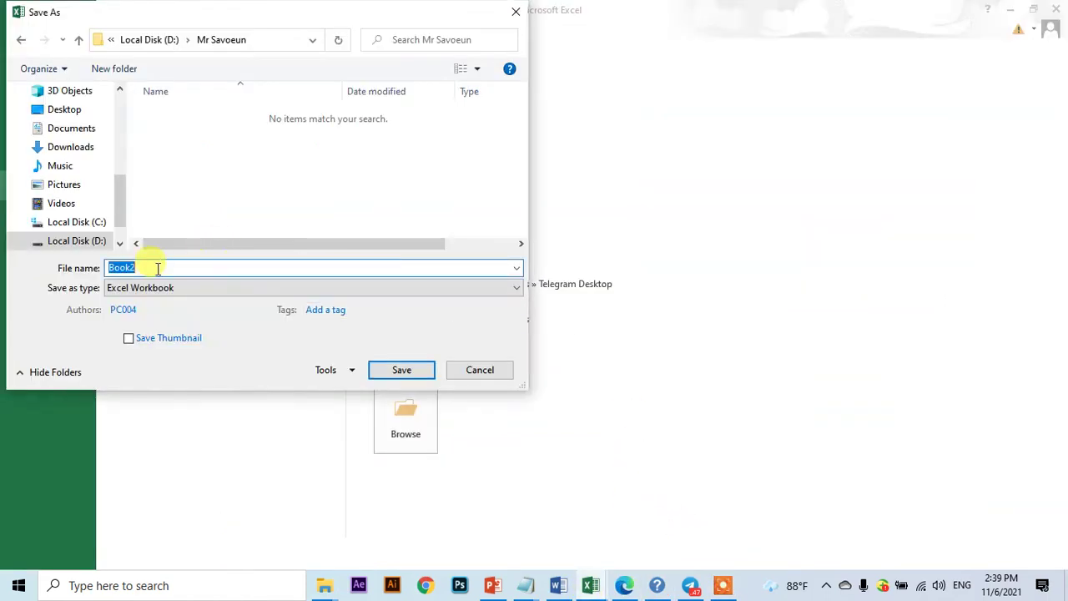
pyautogui.write('Saveun-Excel')
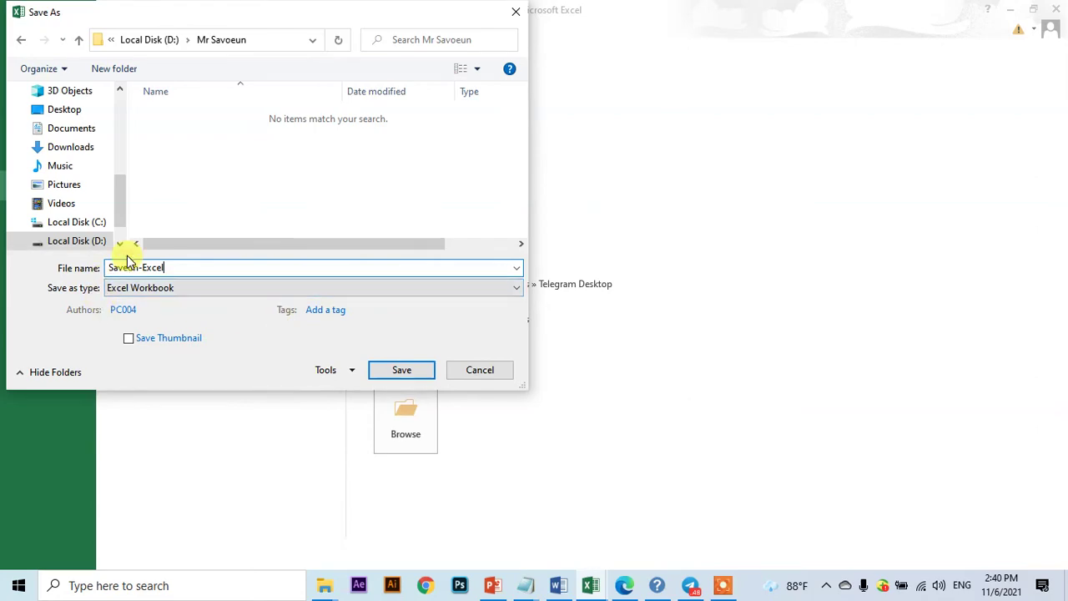
pyautogui.click(401, 370)
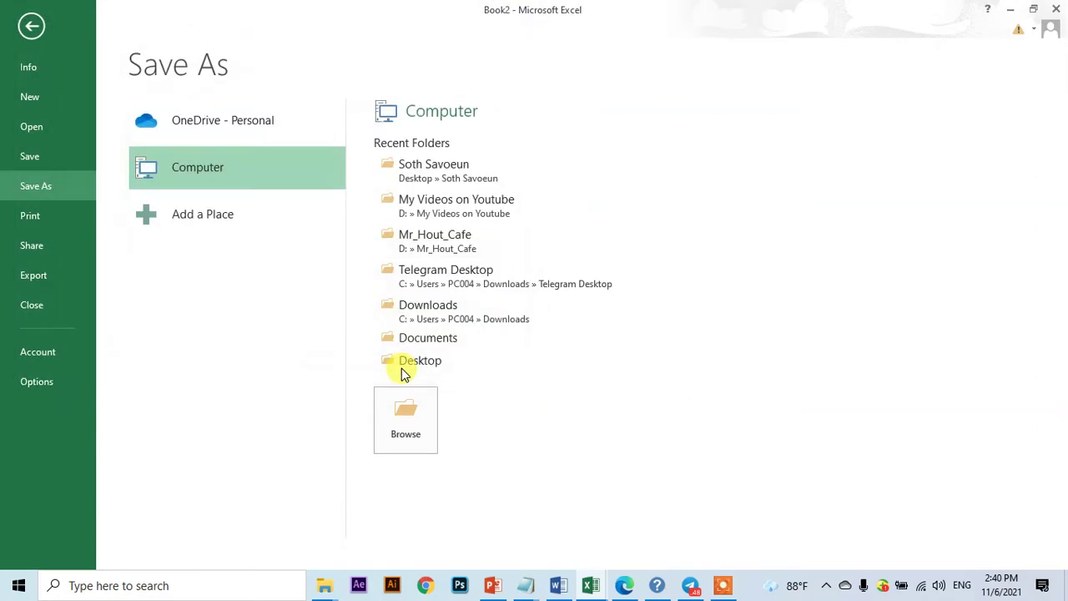
pyautogui.click(480, 260)
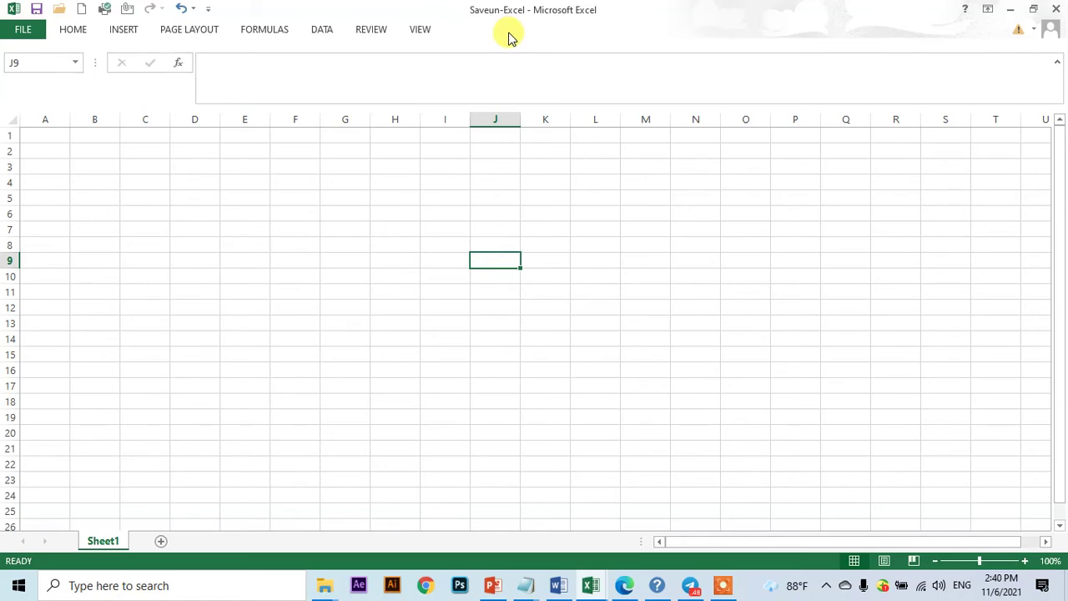
pyautogui.click(723, 585)
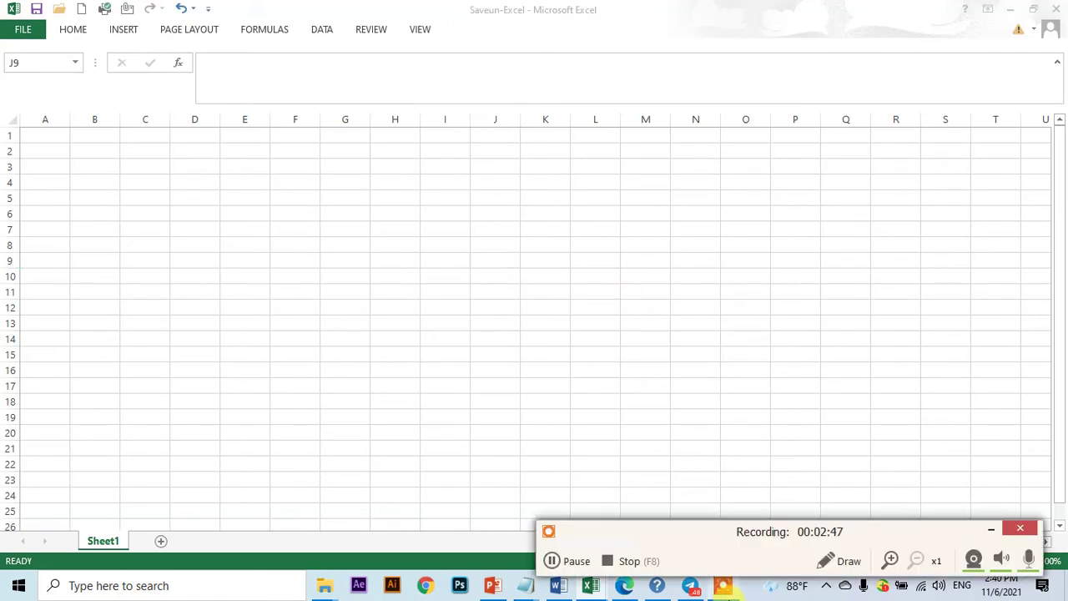
pyautogui.click(578, 561)
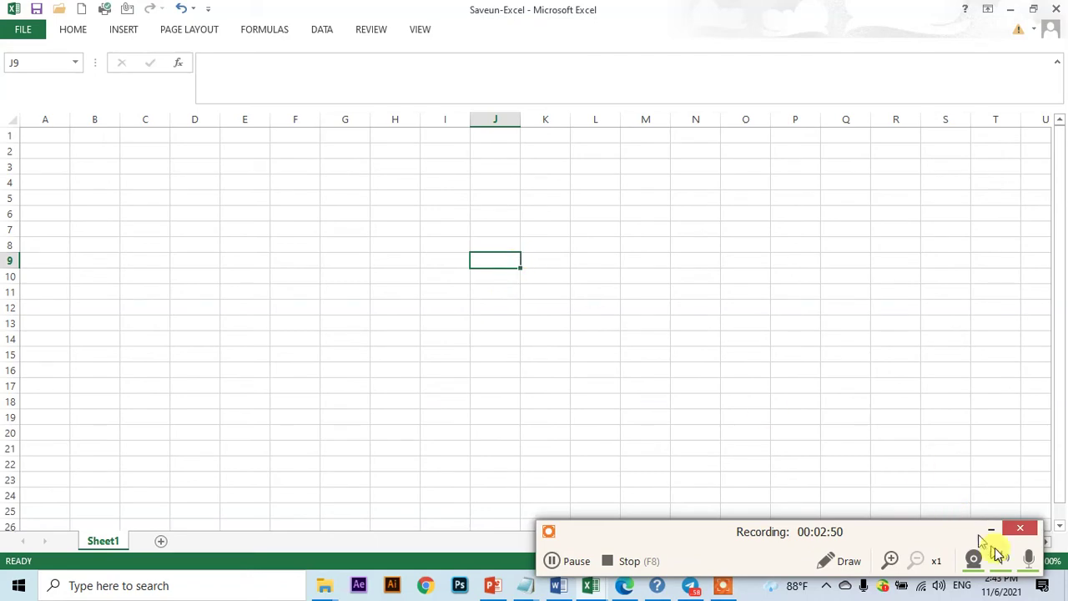
pyautogui.click(990, 531)
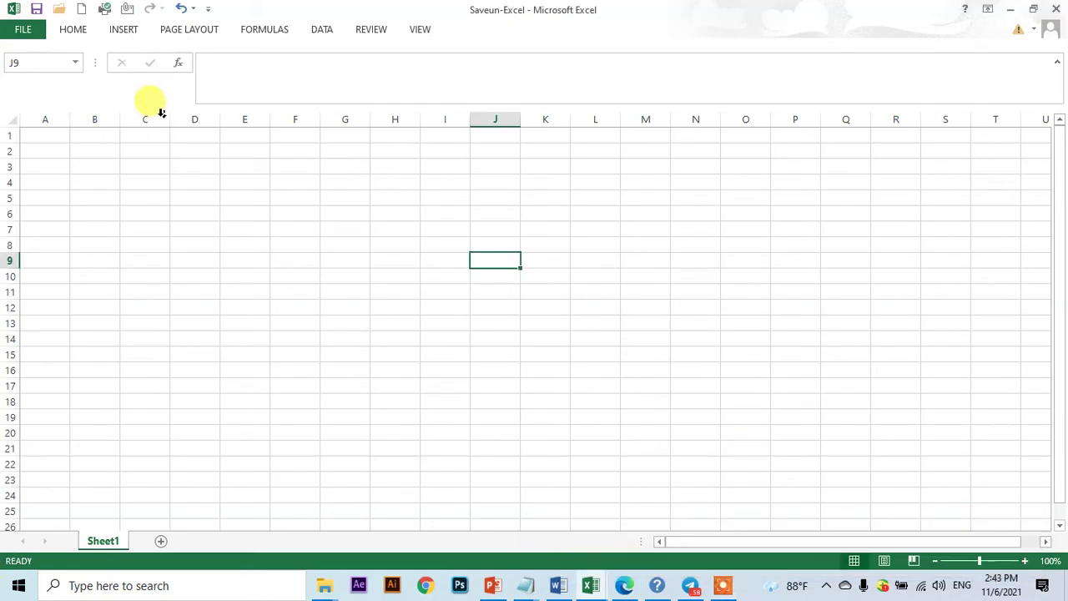
# - Start Save As for Saveun-Excel into the Mr Savoeun folder on drive D
pyautogui.click(21, 29)
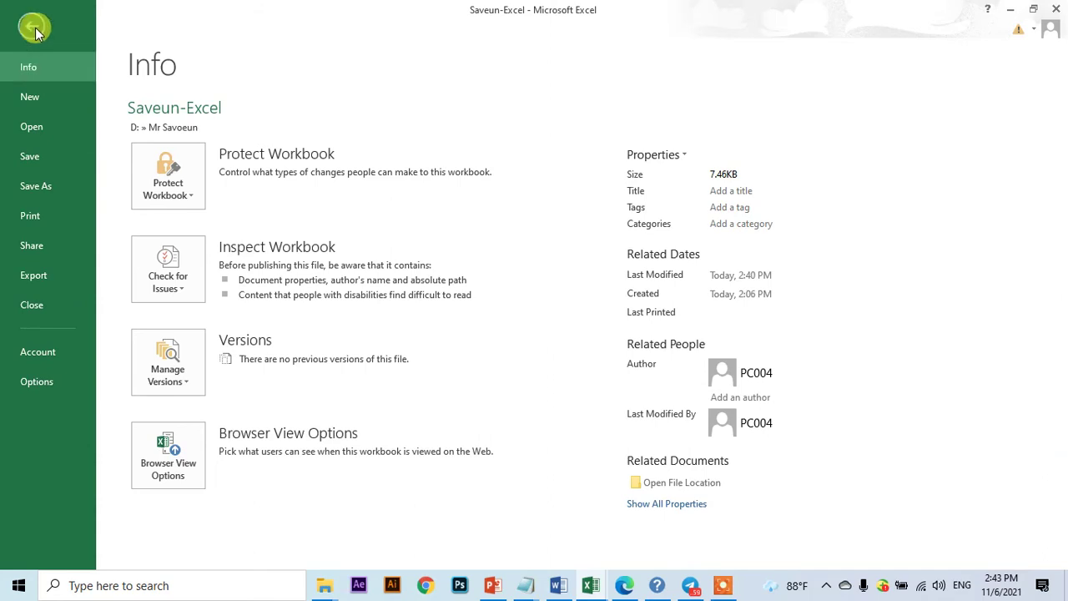
pyautogui.click(46, 185)
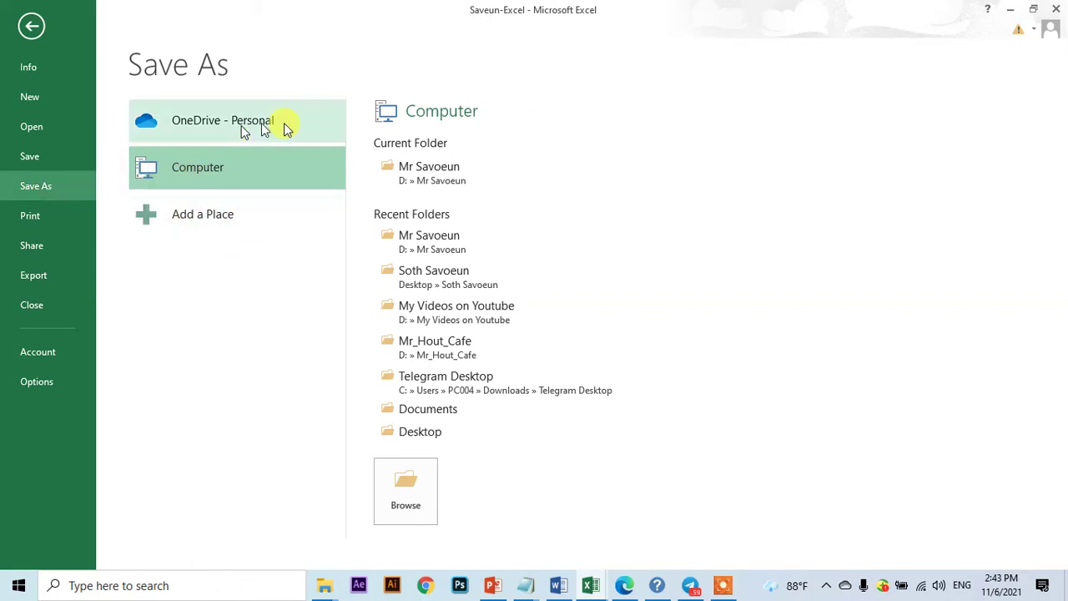
pyautogui.click(483, 182)
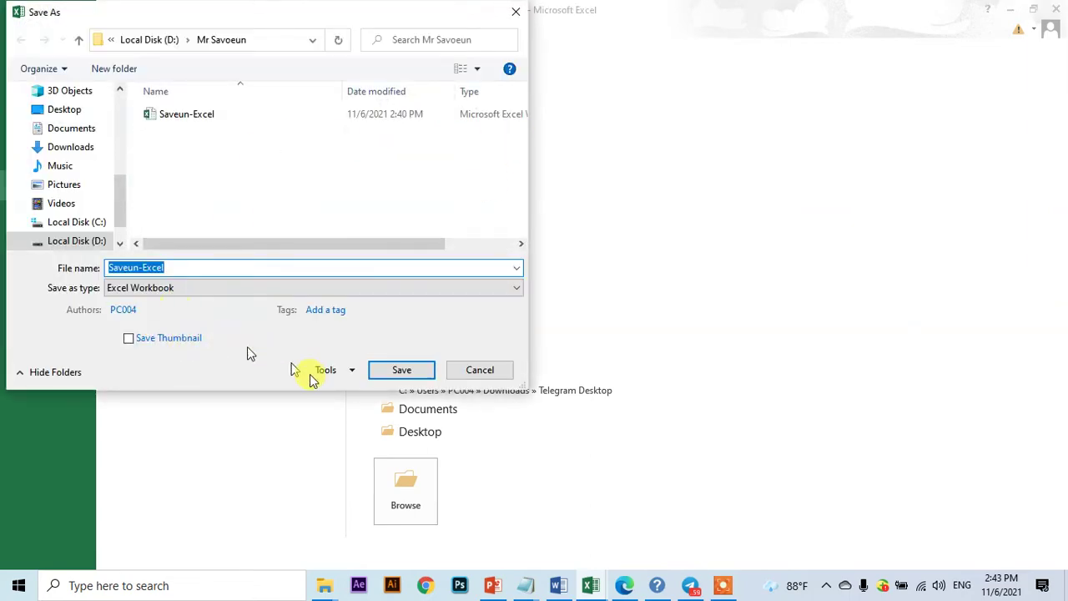
pyautogui.click(624, 585)
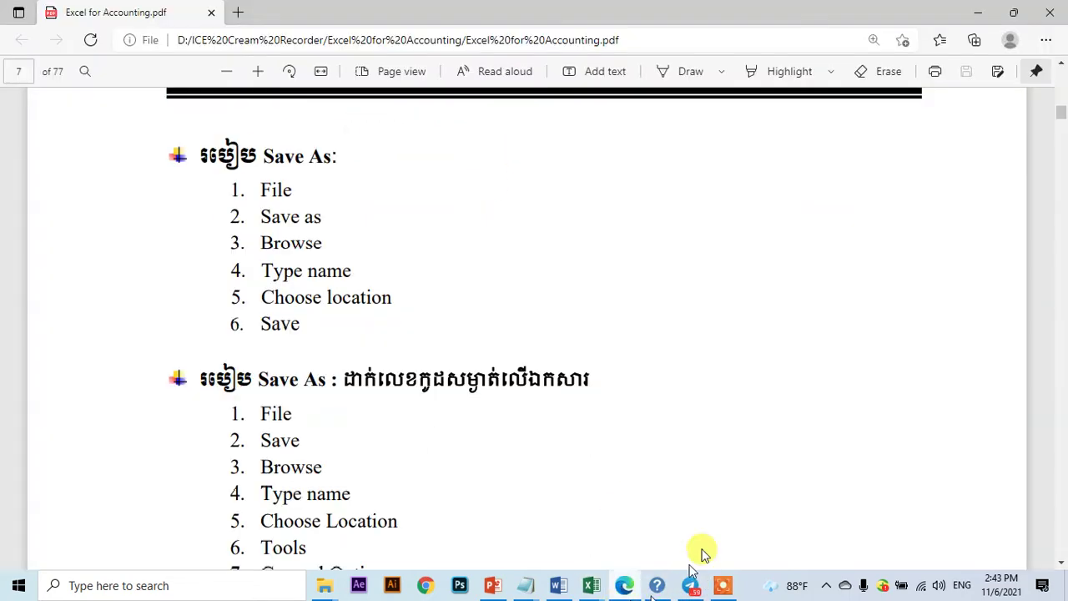
pyautogui.scroll(-3, 382, 278)
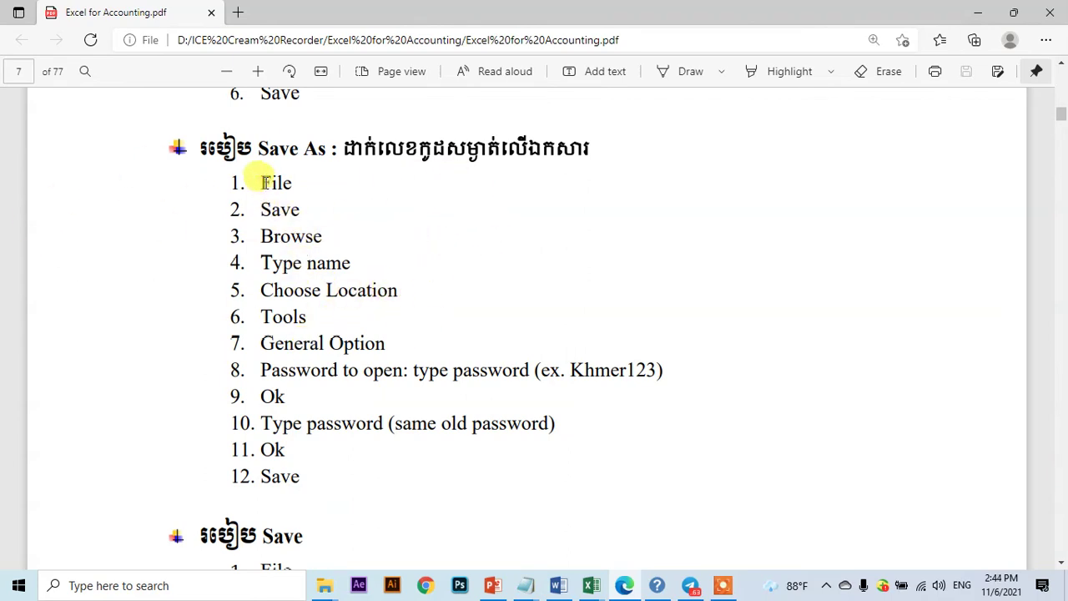
pyautogui.moveTo(261, 209); pyautogui.dragTo(299, 208)
pyautogui.click(305, 212)
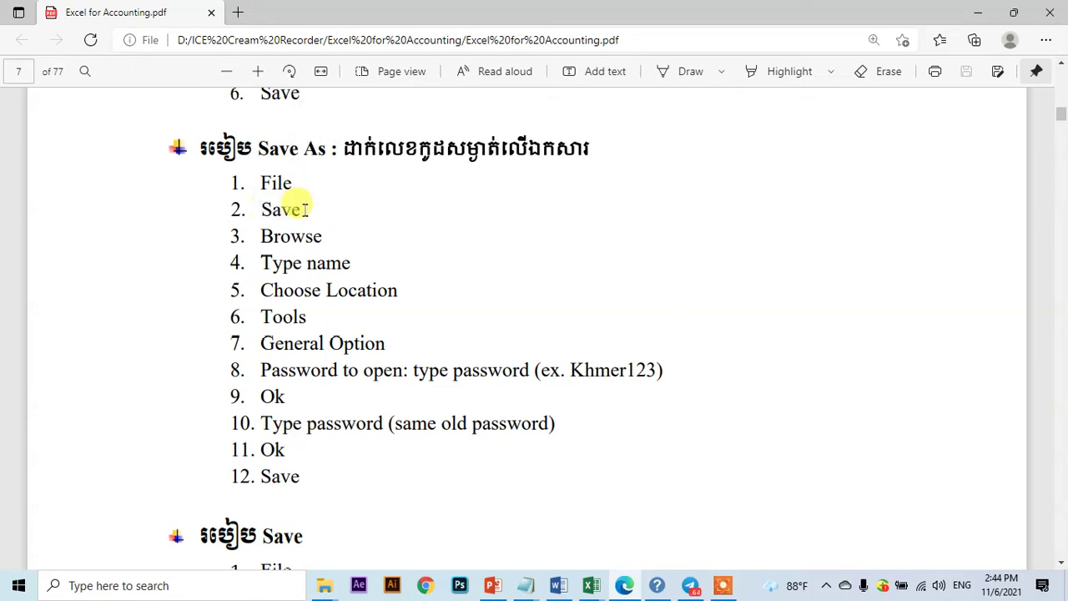
pyautogui.doubleClick(312, 148)
pyautogui.click(310, 219)
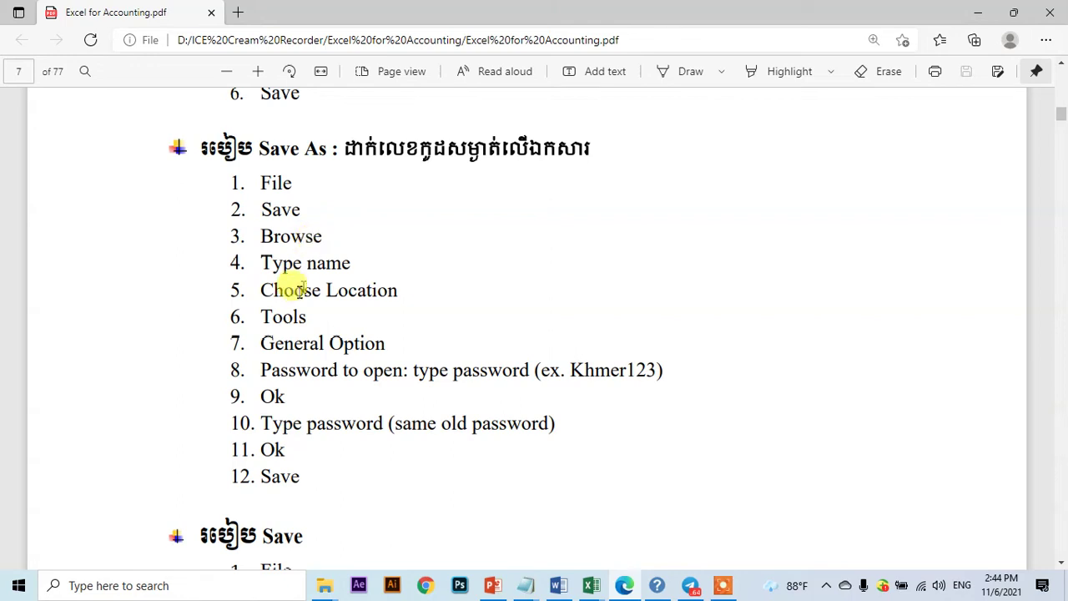
pyautogui.moveTo(262, 264); pyautogui.dragTo(355, 264)
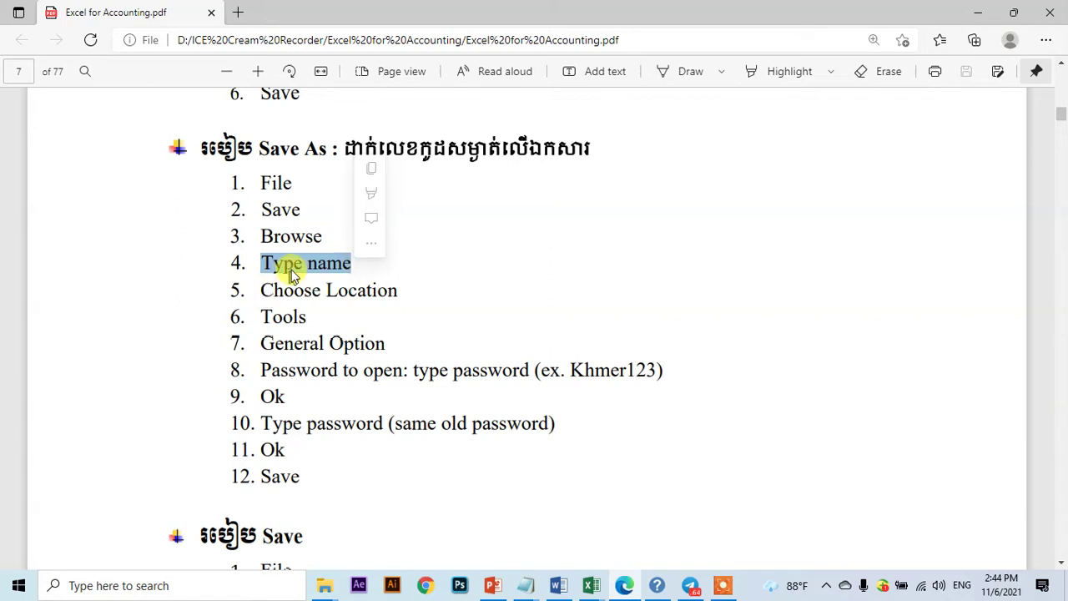
pyautogui.click(357, 269)
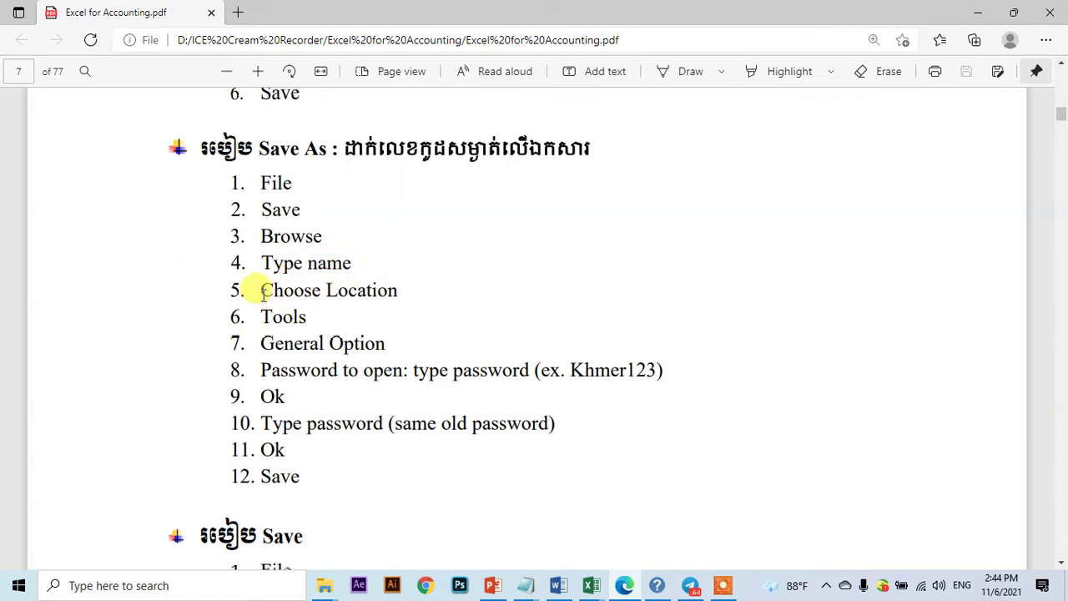
pyautogui.moveTo(260, 289); pyautogui.dragTo(407, 291)
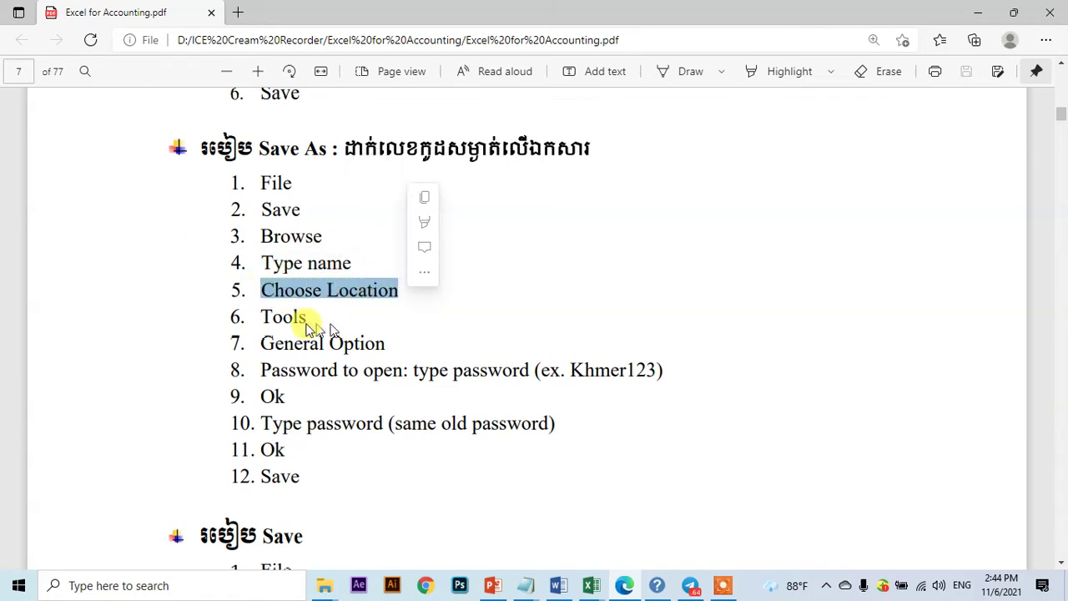
pyautogui.click(267, 317)
pyautogui.moveTo(265, 316); pyautogui.dragTo(307, 318)
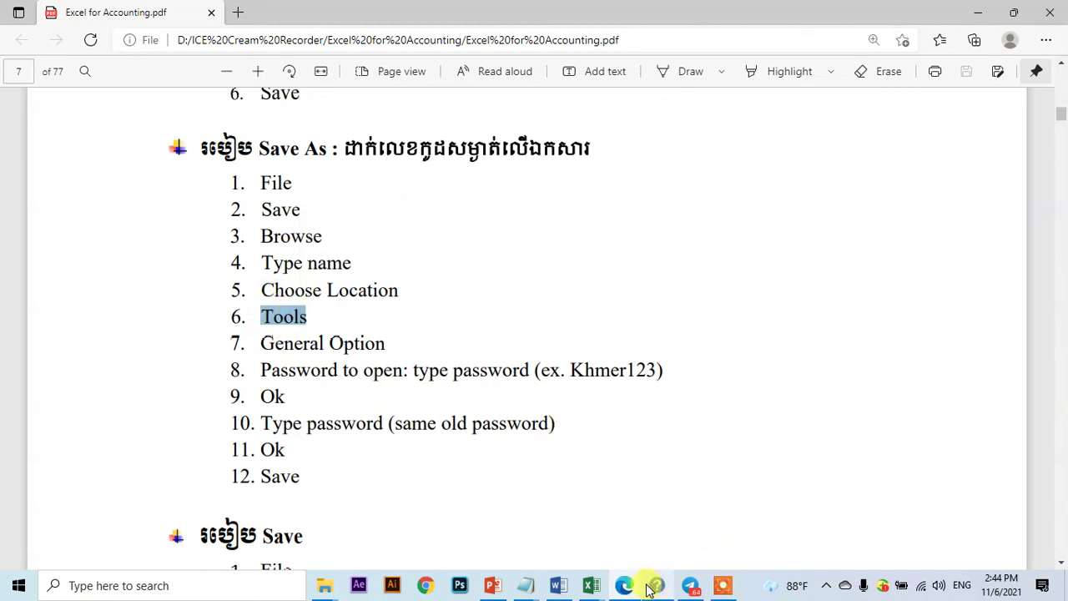
pyautogui.click(591, 585)
# - Set an open password and a modify password in General Options and confirm both
pyautogui.click(677, 514)
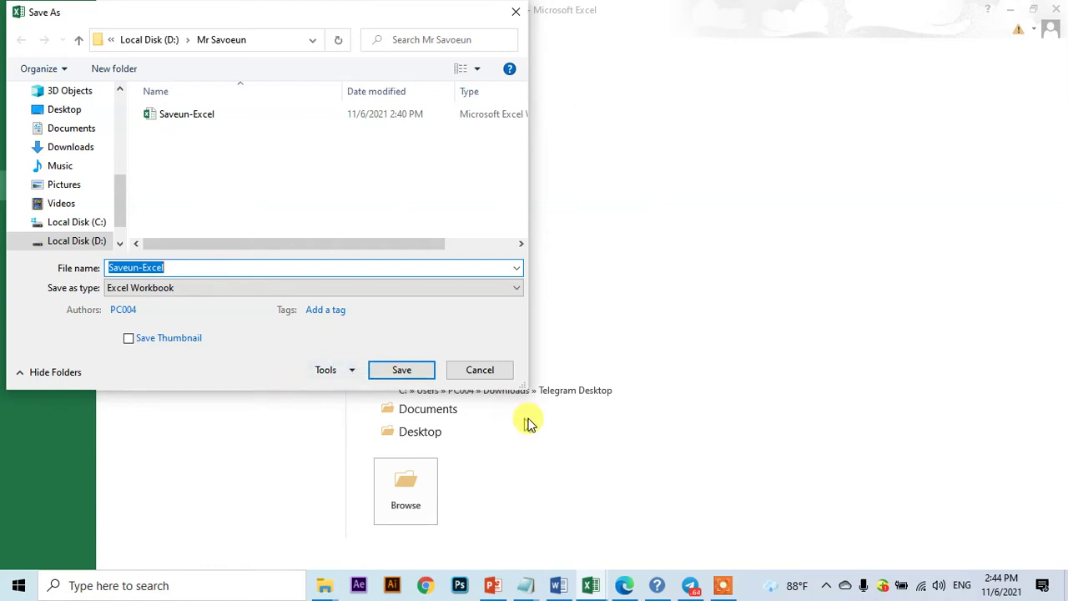
pyautogui.moveTo(526, 388); pyautogui.dragTo(604, 477)
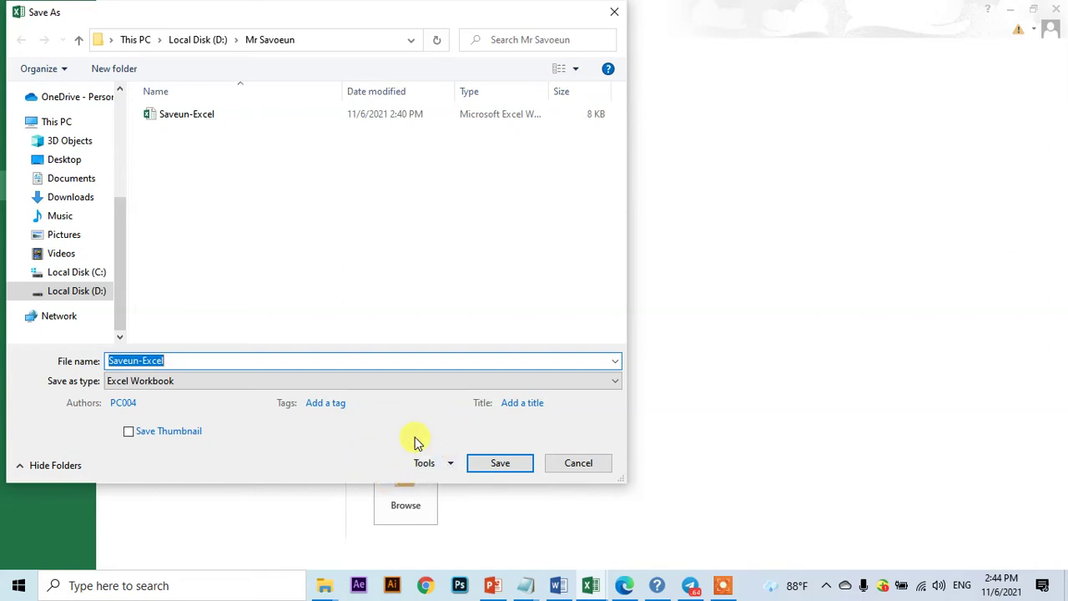
pyautogui.click(451, 467)
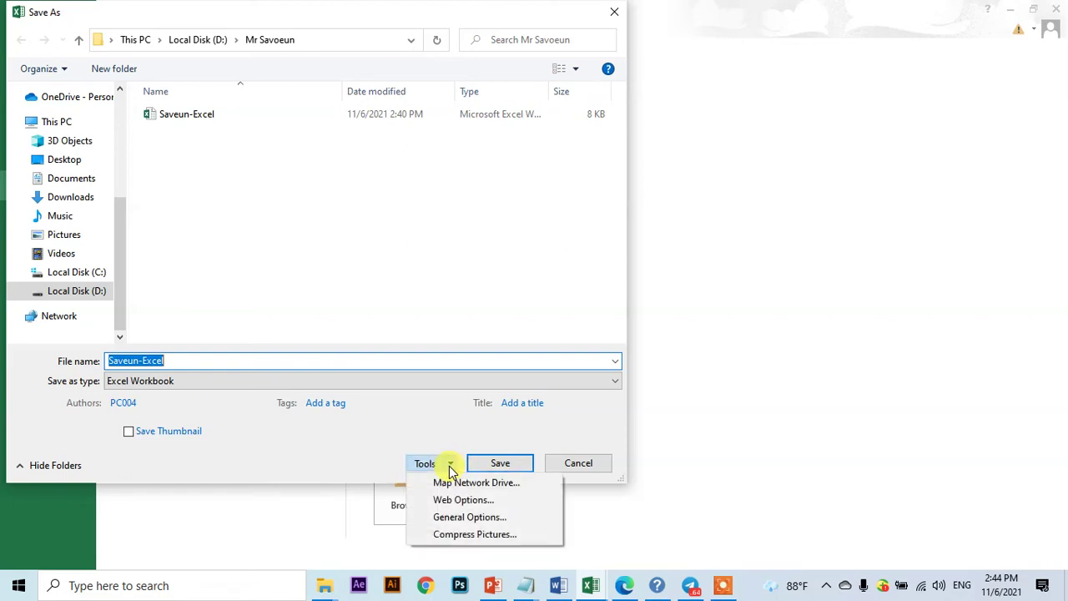
pyautogui.click(477, 520)
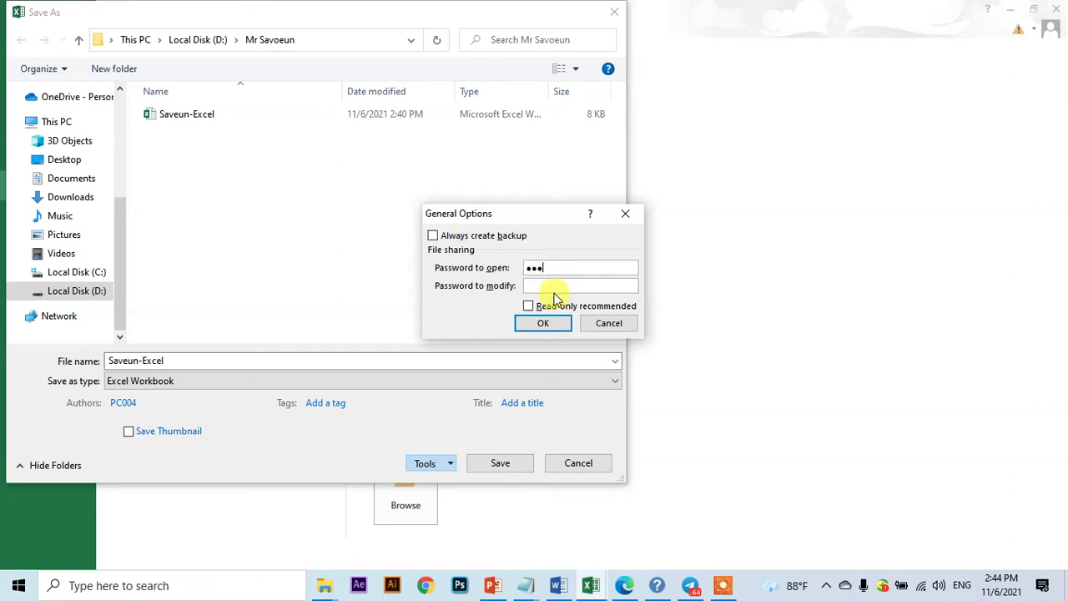
pyautogui.click(553, 287)
pyautogui.click(543, 323)
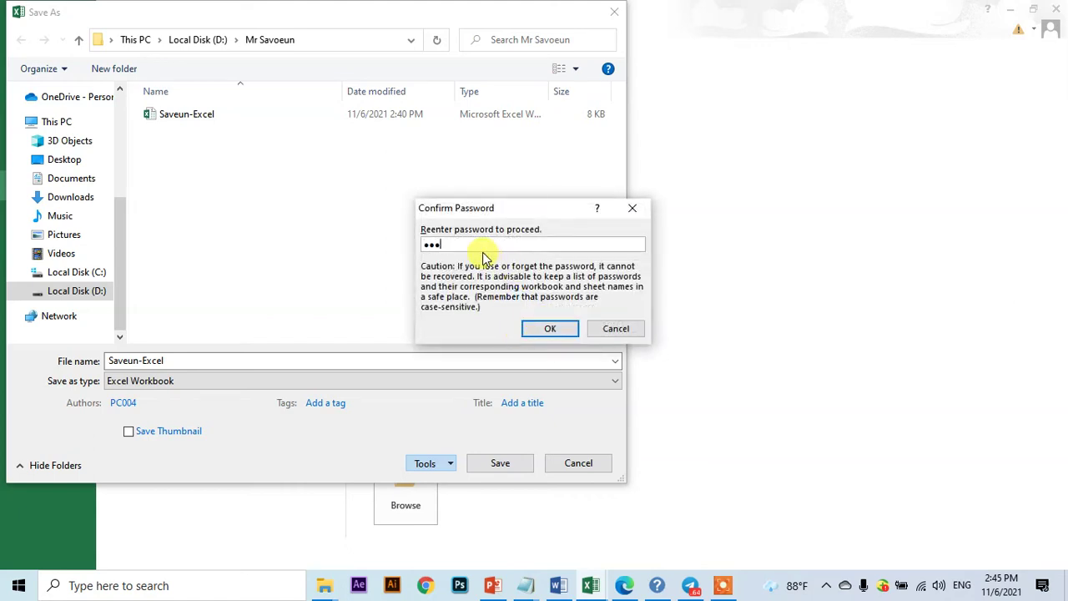
pyautogui.click(535, 331)
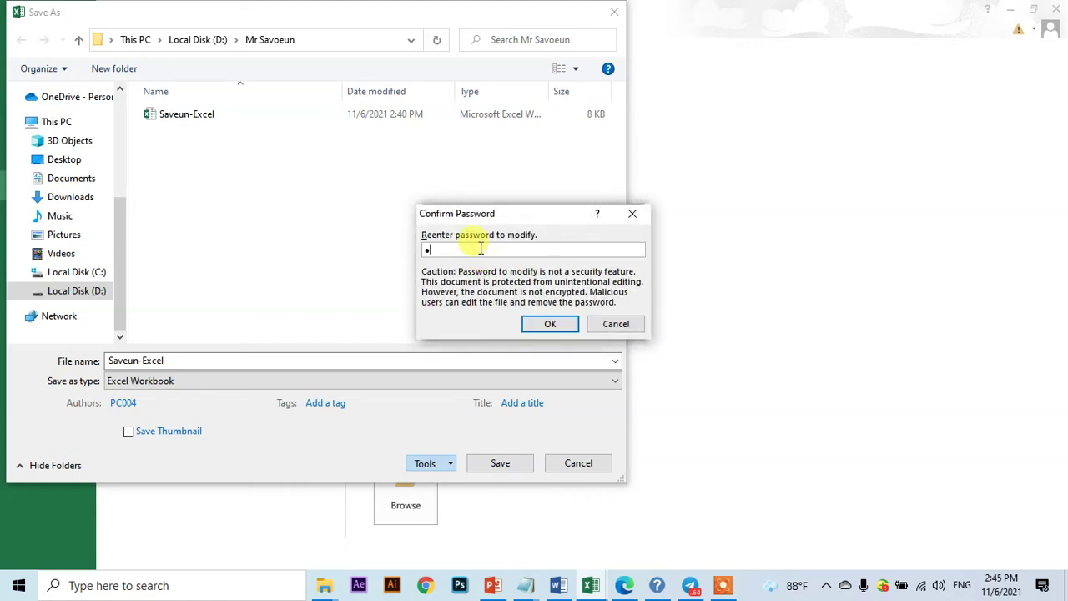
pyautogui.click(555, 325)
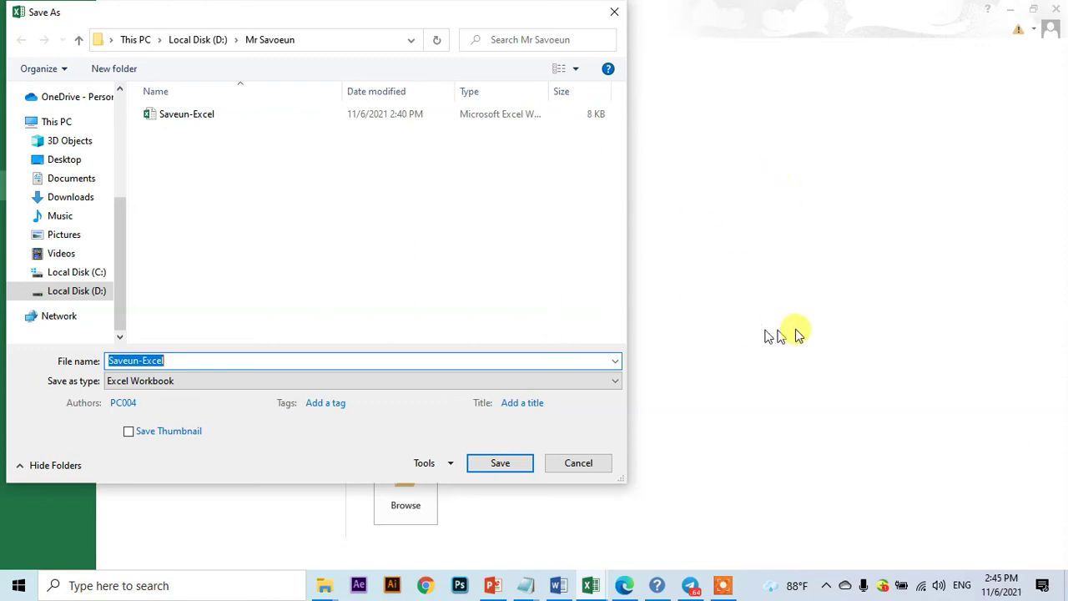
pyautogui.click(717, 586)
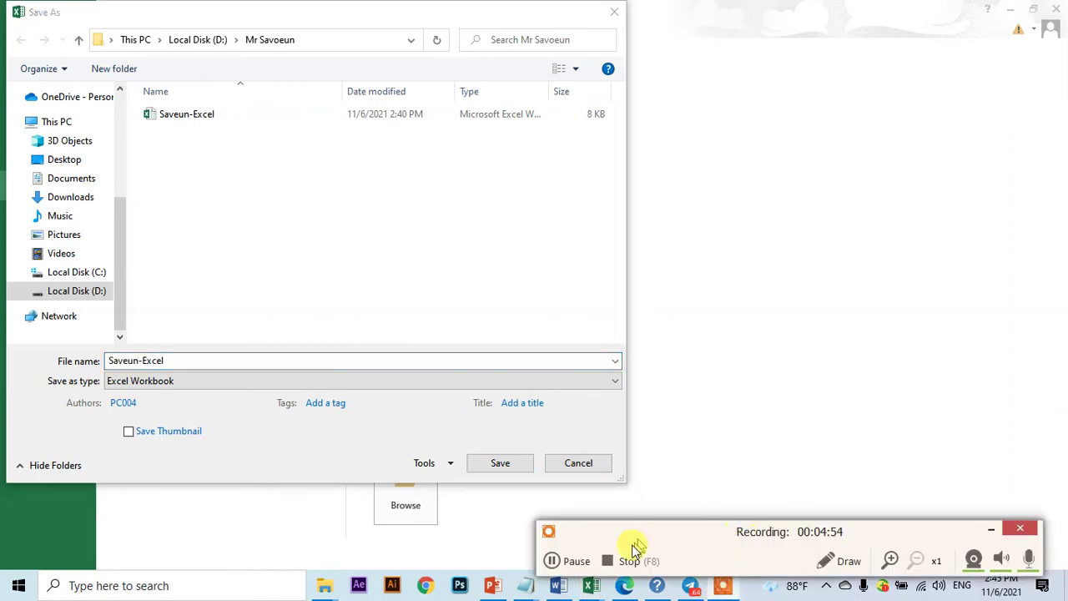
pyautogui.click(559, 561)
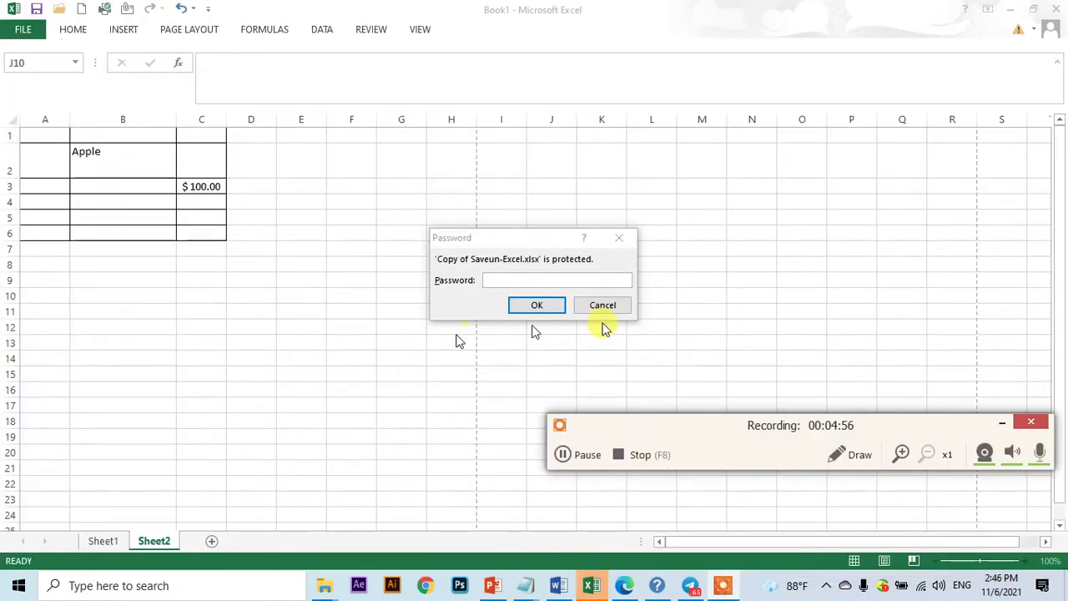
# - Enter the passwords at the prompts for Copy of Saveun-Excel and Saveun-Excel
pyautogui.click(500, 279)
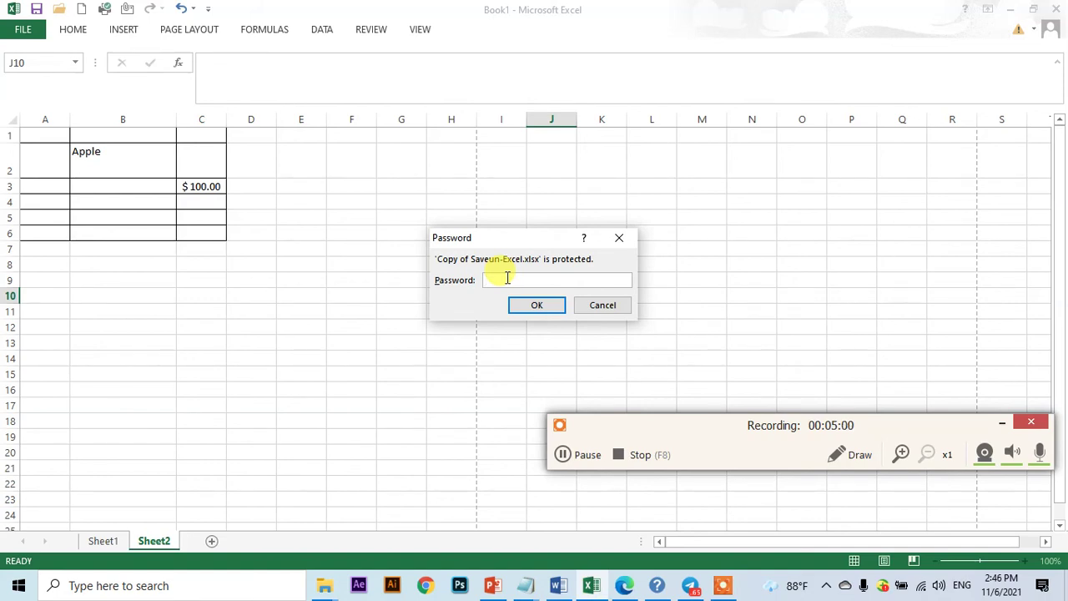
pyautogui.write('123')
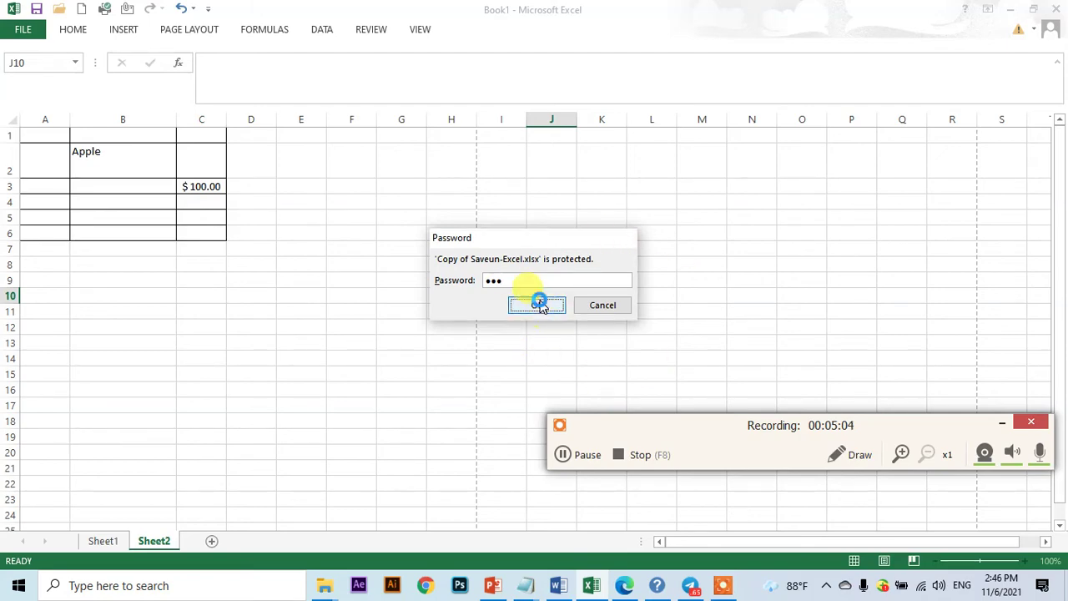
pyautogui.click(539, 305)
pyautogui.write('12')
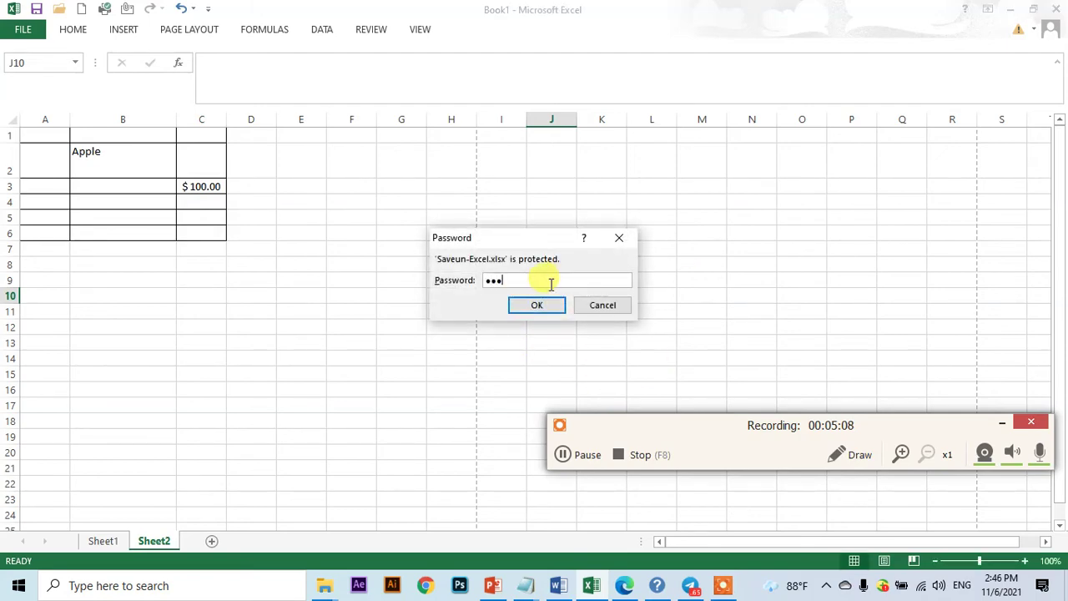
pyautogui.click(537, 304)
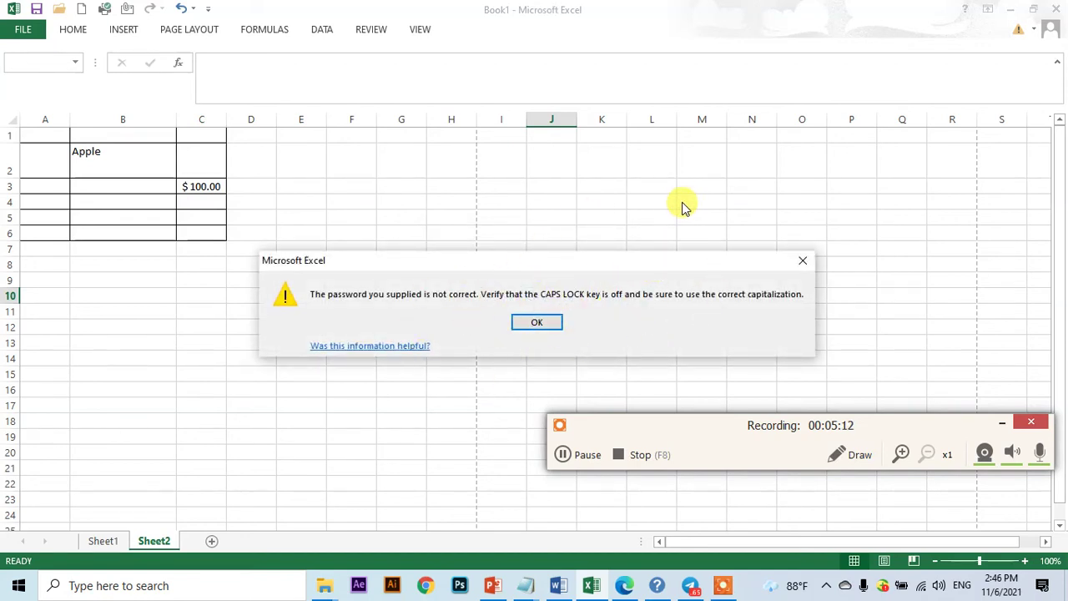
# - Dismiss the incorrect-password warning, re-enter the copy's password, and select cell D5
pyautogui.click(544, 325)
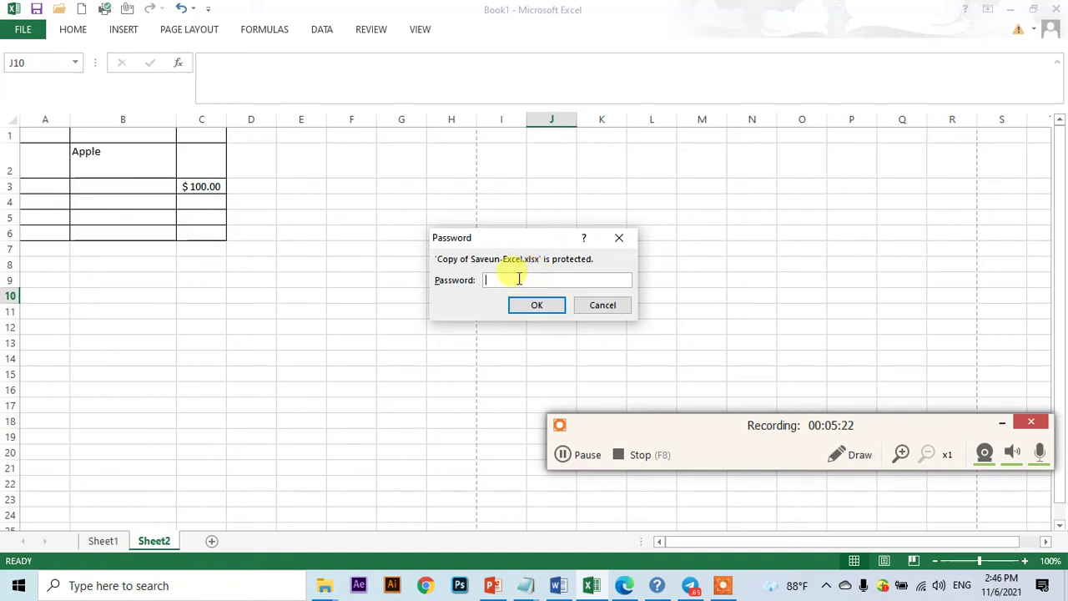
pyautogui.write('123')
pyautogui.press('Return')
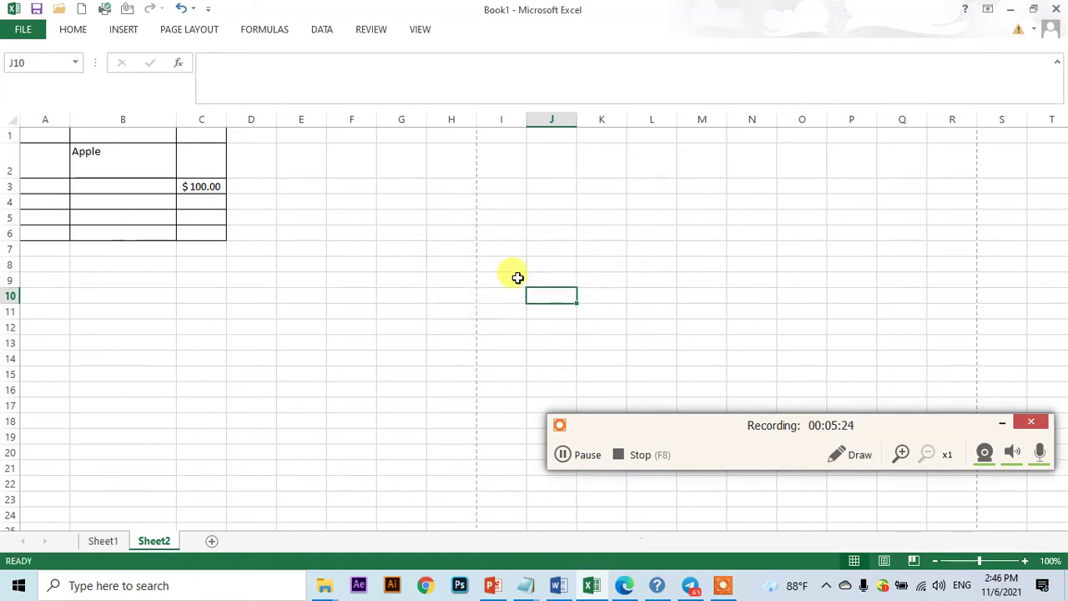
pyautogui.click(584, 457)
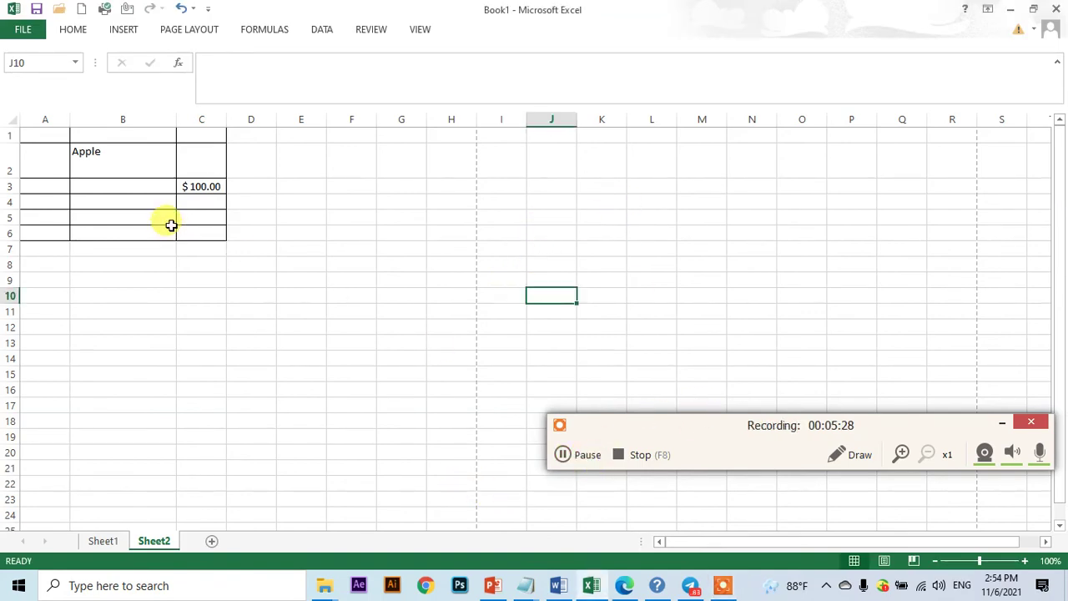
pyautogui.click(257, 215)
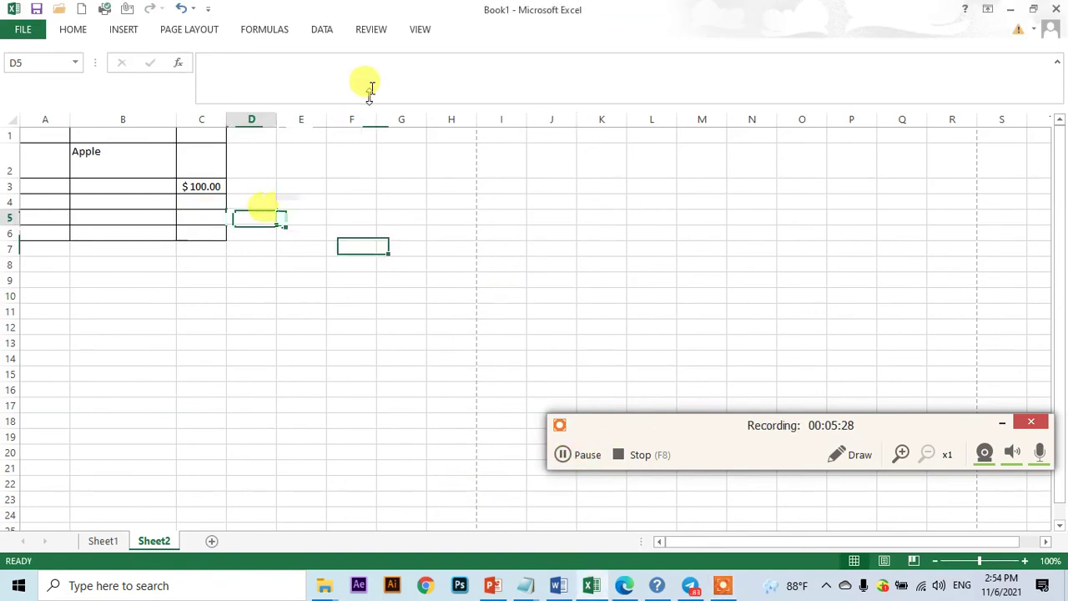
# - Close Excel, open Saveun-Excel from File Explorer, and dismiss the incorrect-password warning
pyautogui.click(1049, 8)
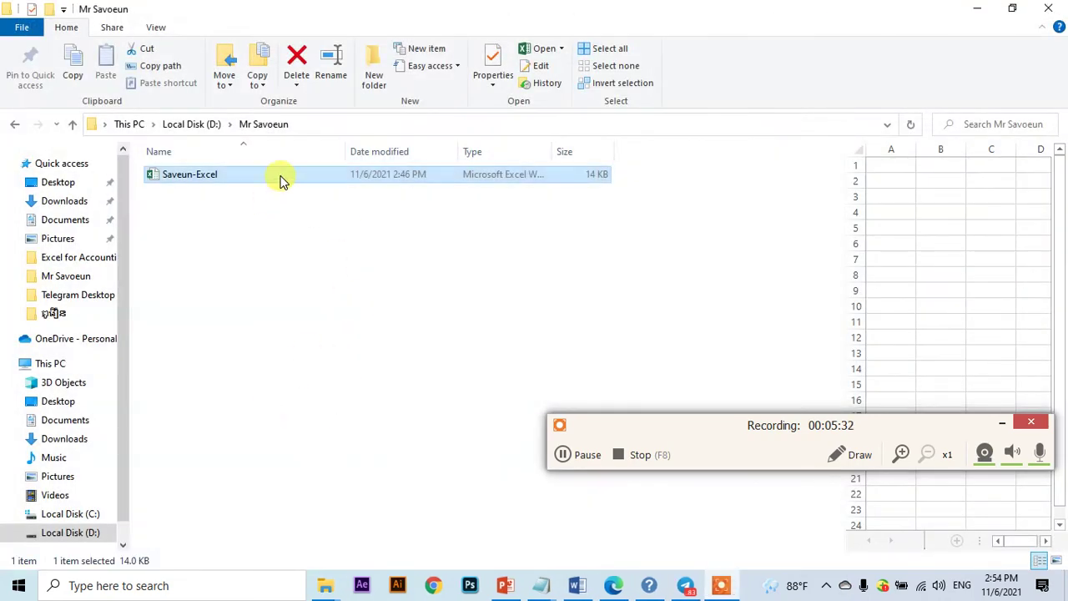
pyautogui.doubleClick(281, 177)
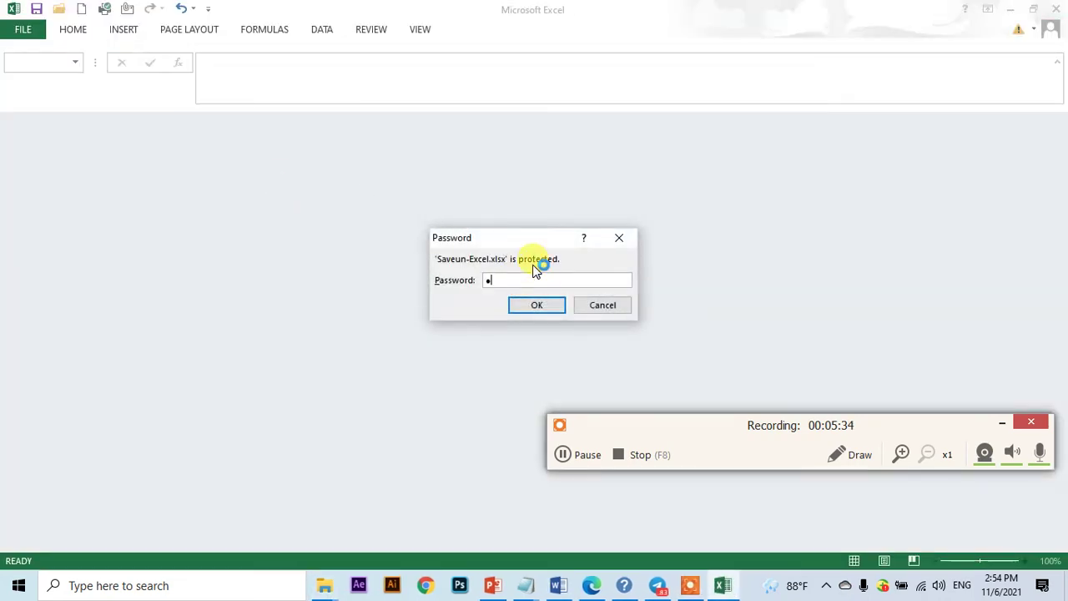
pyautogui.press('Return')
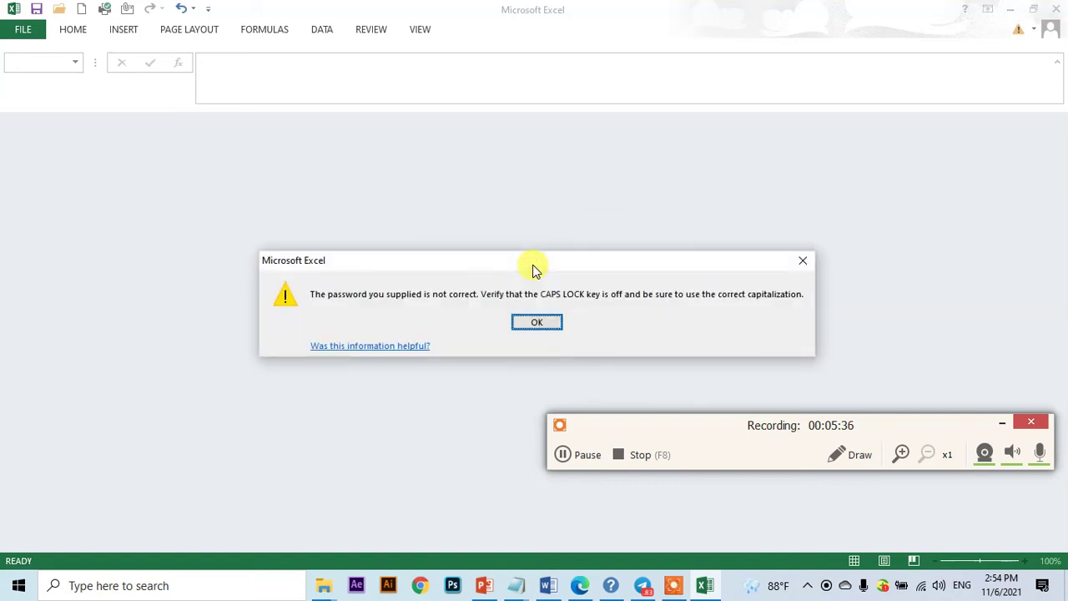
pyautogui.click(518, 324)
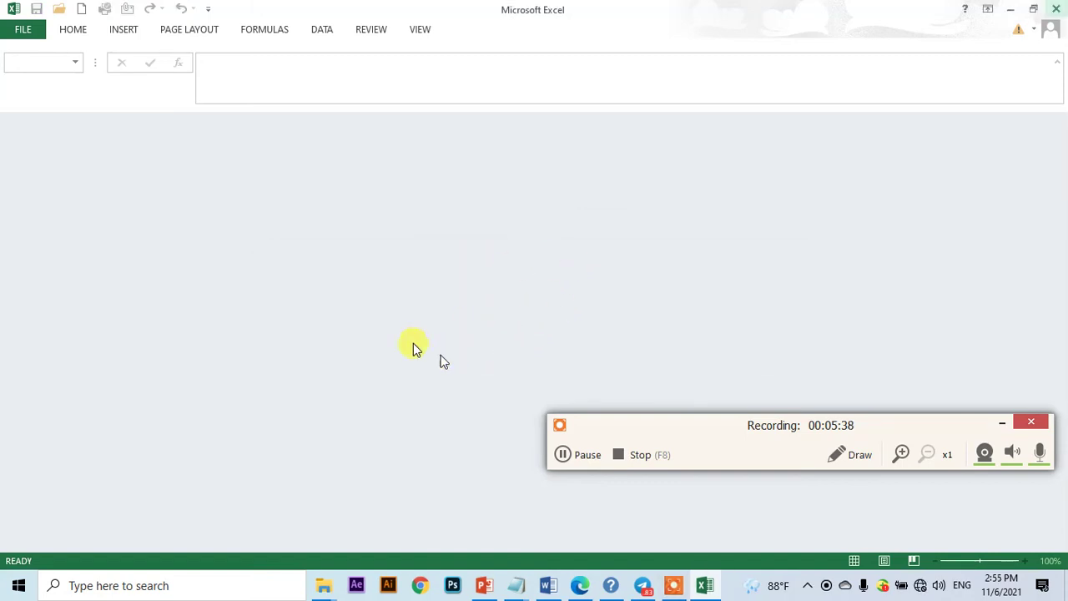
# - Reopen Saveun-Excel from recent workbooks, supplying its open and modify passwords
pyautogui.click(19, 29)
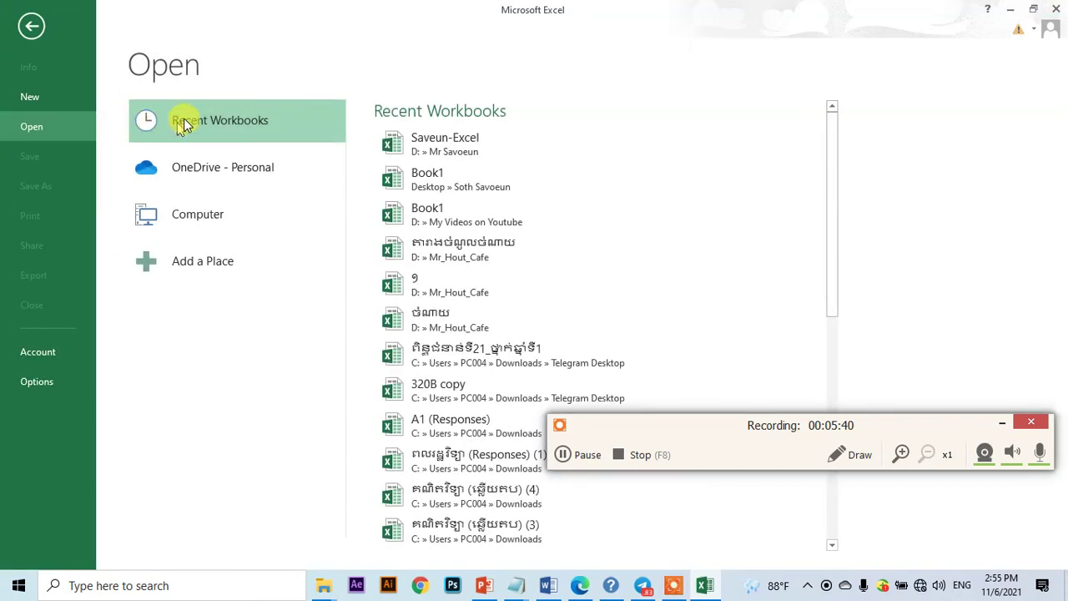
pyautogui.click(489, 147)
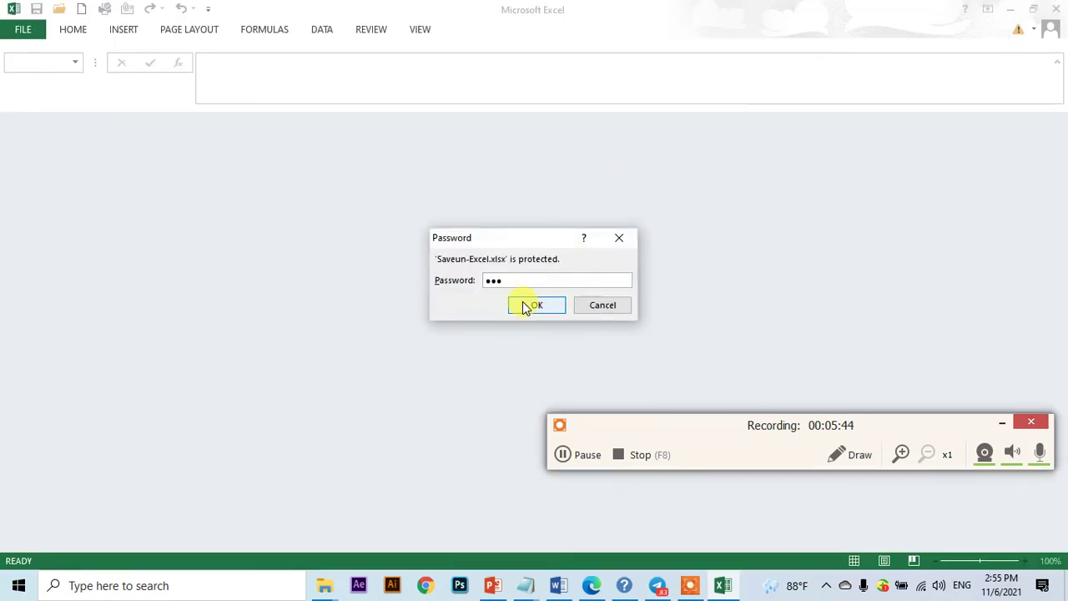
pyautogui.click(536, 306)
pyautogui.write('12')
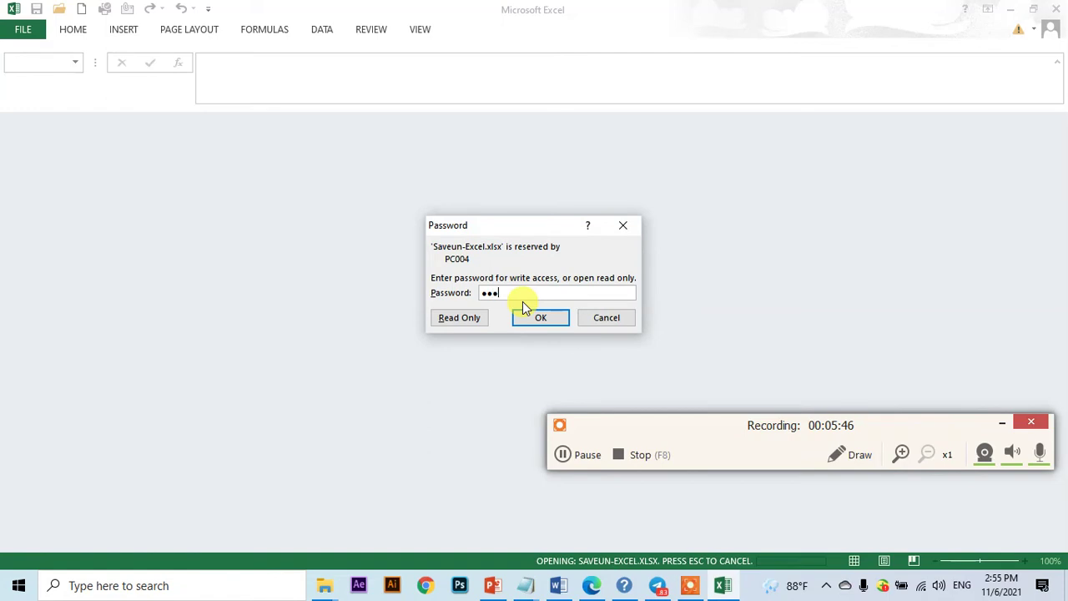
pyautogui.write('3')
pyautogui.press('Return')
pyautogui.click(445, 244)
pyautogui.click(363, 216)
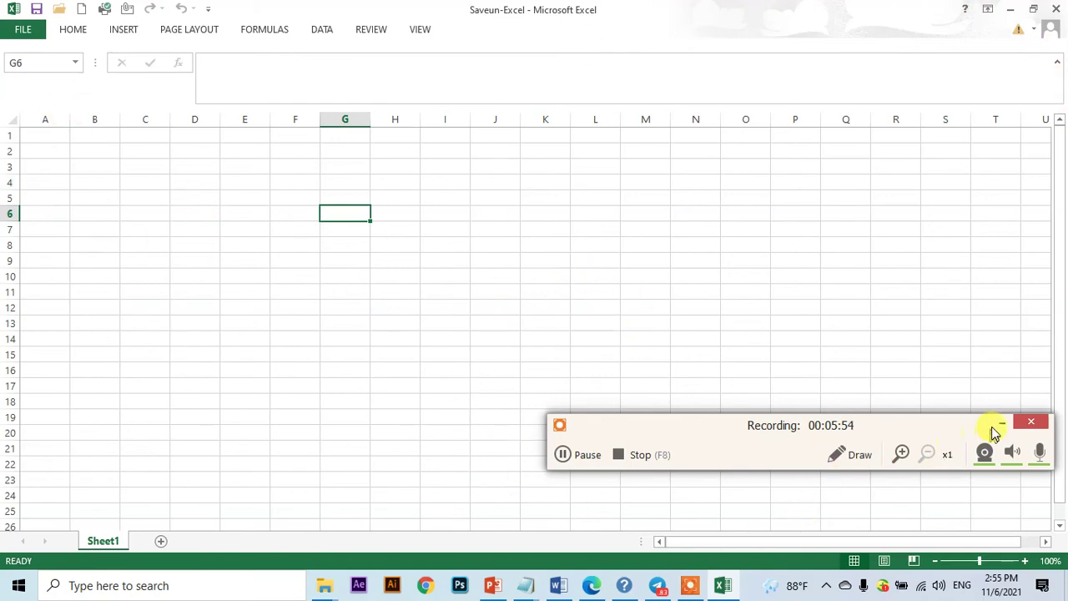
# - Save a copy named Saveun-Excel-no-password as an Excel Workbook in the same folder
pyautogui.click(1001, 427)
pyautogui.click(22, 31)
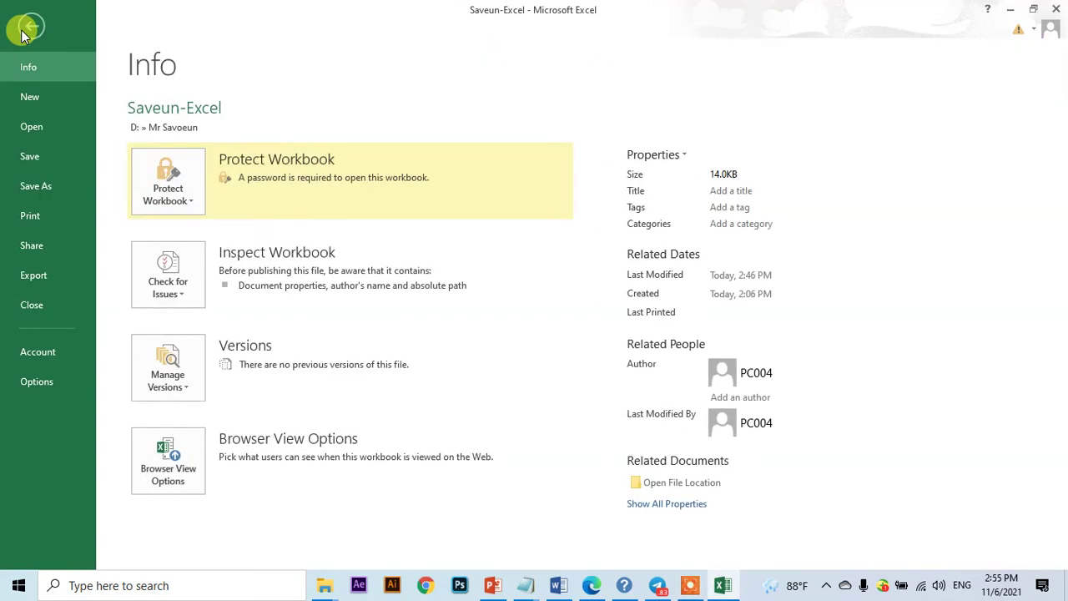
pyautogui.click(48, 186)
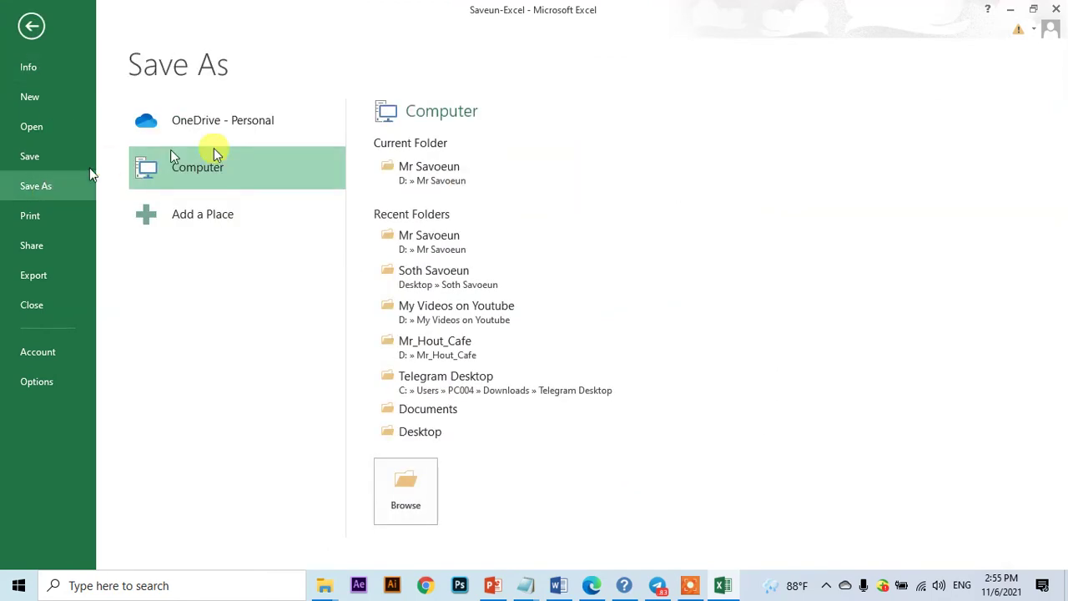
pyautogui.click(389, 506)
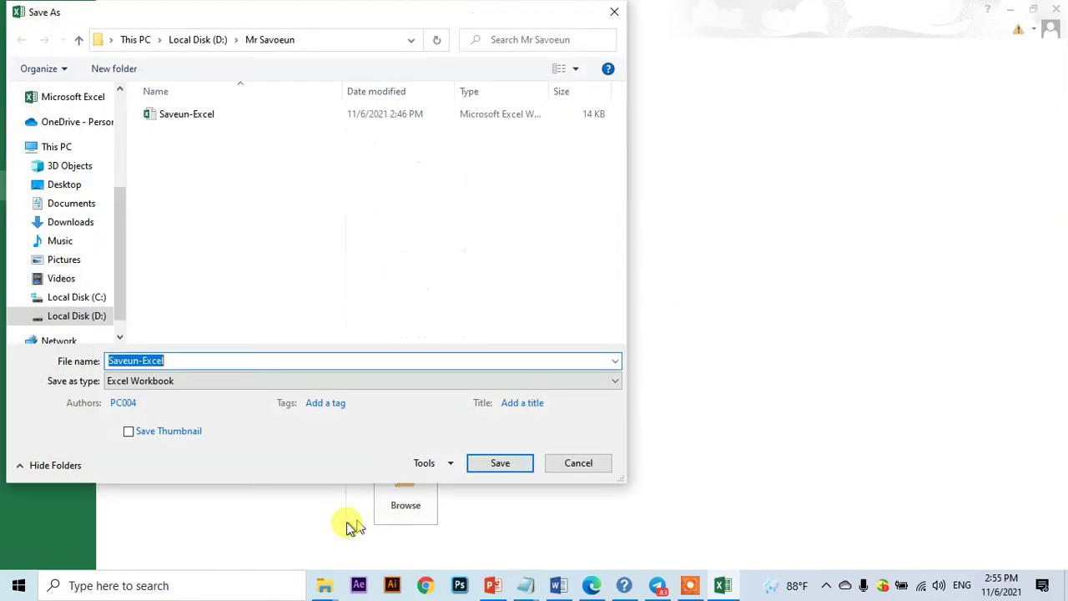
pyautogui.click(182, 361)
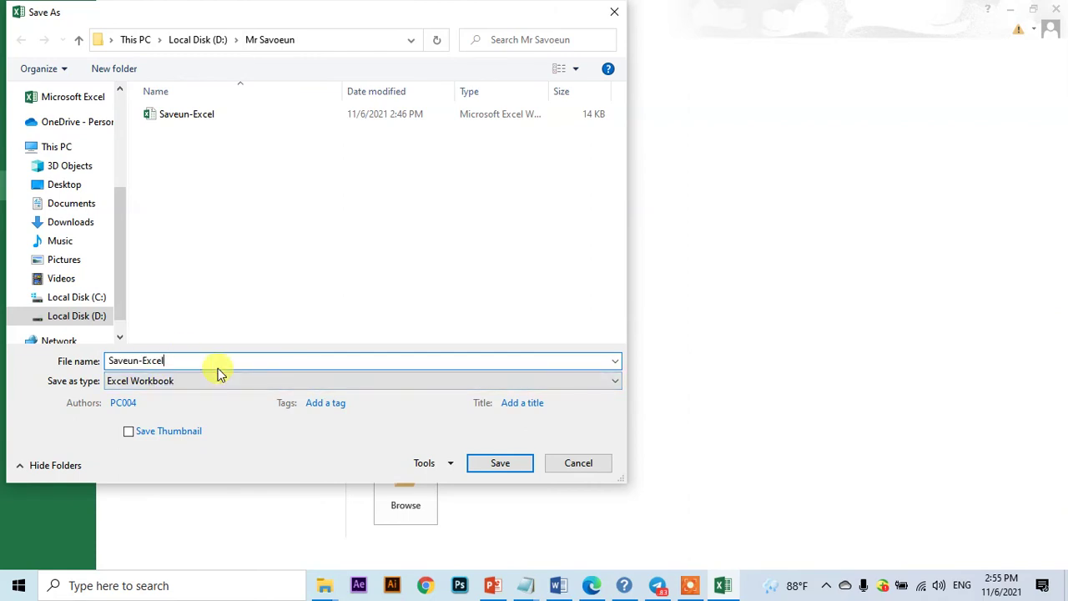
pyautogui.write('-no-password')
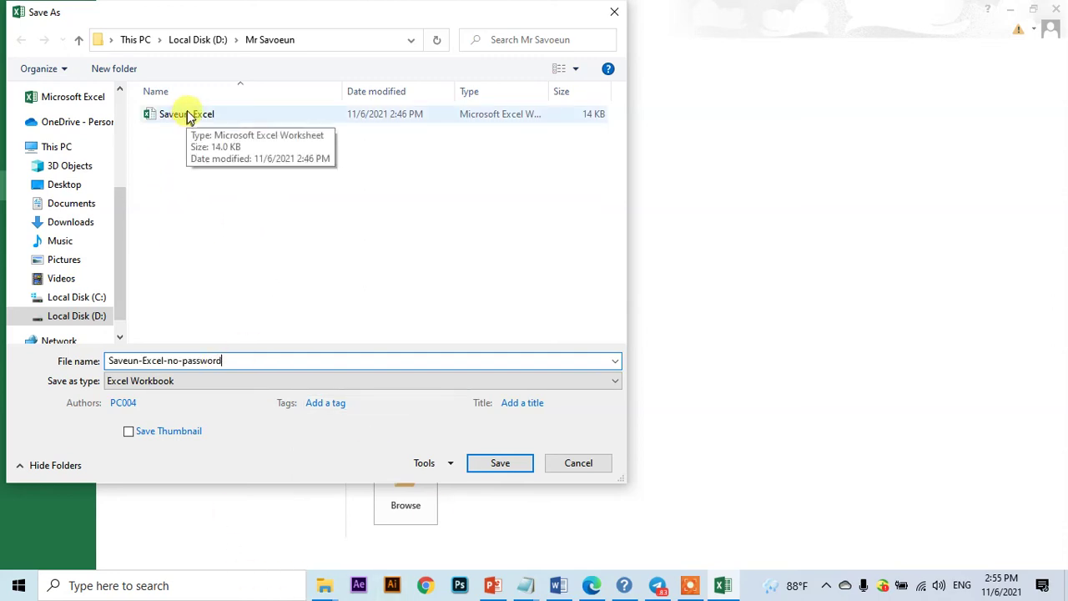
pyautogui.click(233, 360)
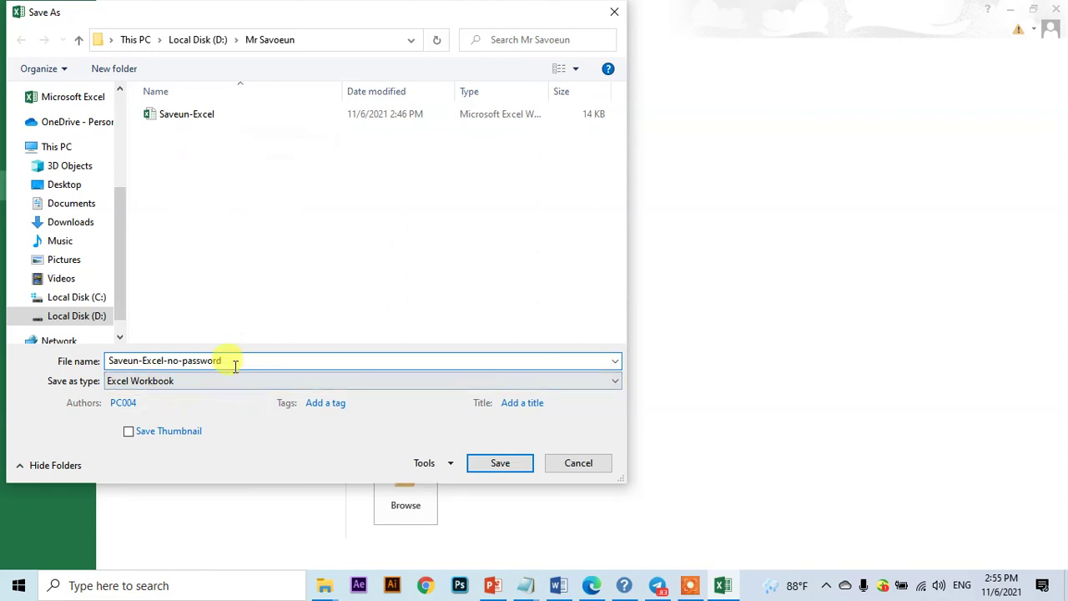
pyautogui.click(189, 389)
pyautogui.click(190, 387)
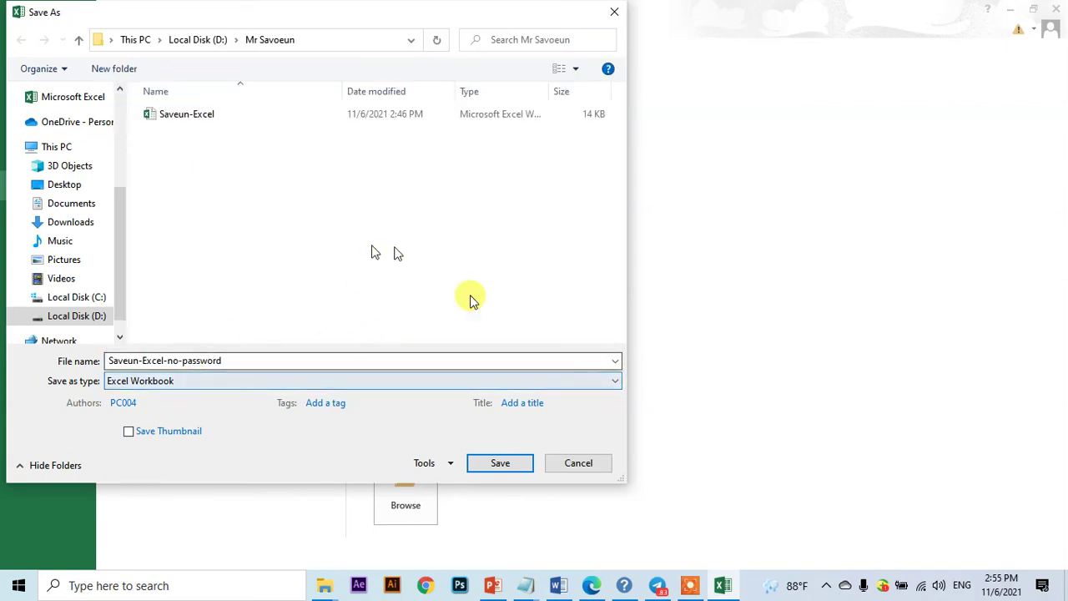
# - Clear both passwords in General Options and save the copy
pyautogui.click(432, 463)
pyautogui.click(434, 512)
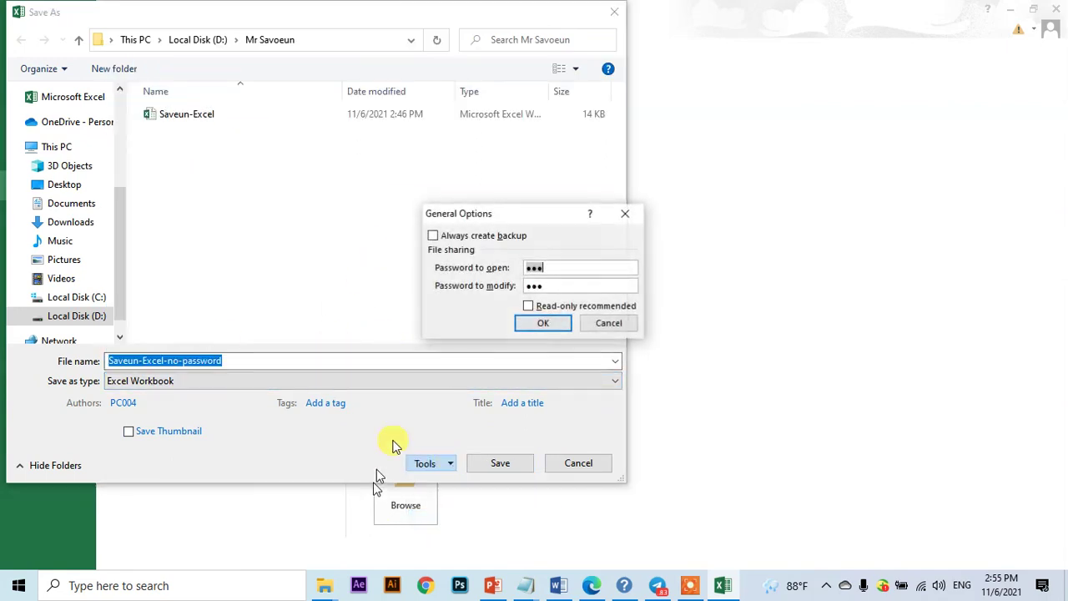
pyautogui.press('BackSpace')
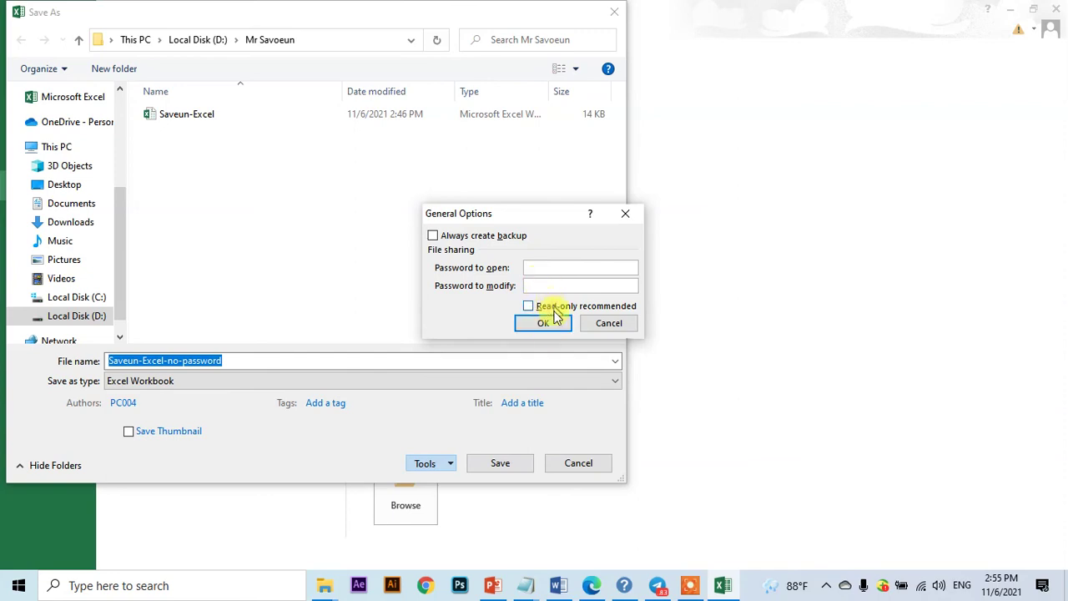
pyautogui.click(542, 323)
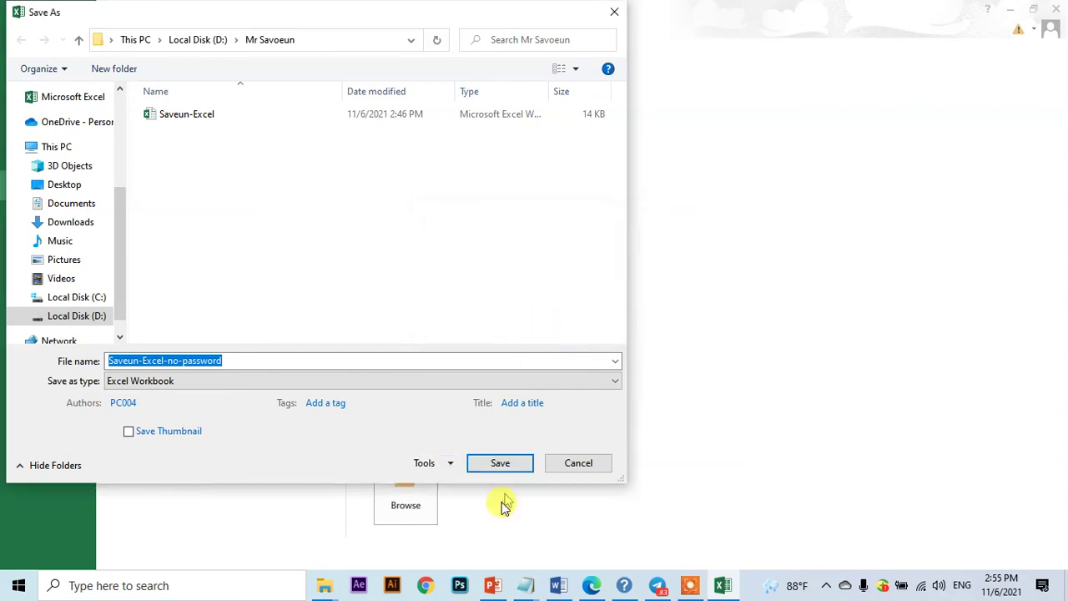
pyautogui.click(503, 467)
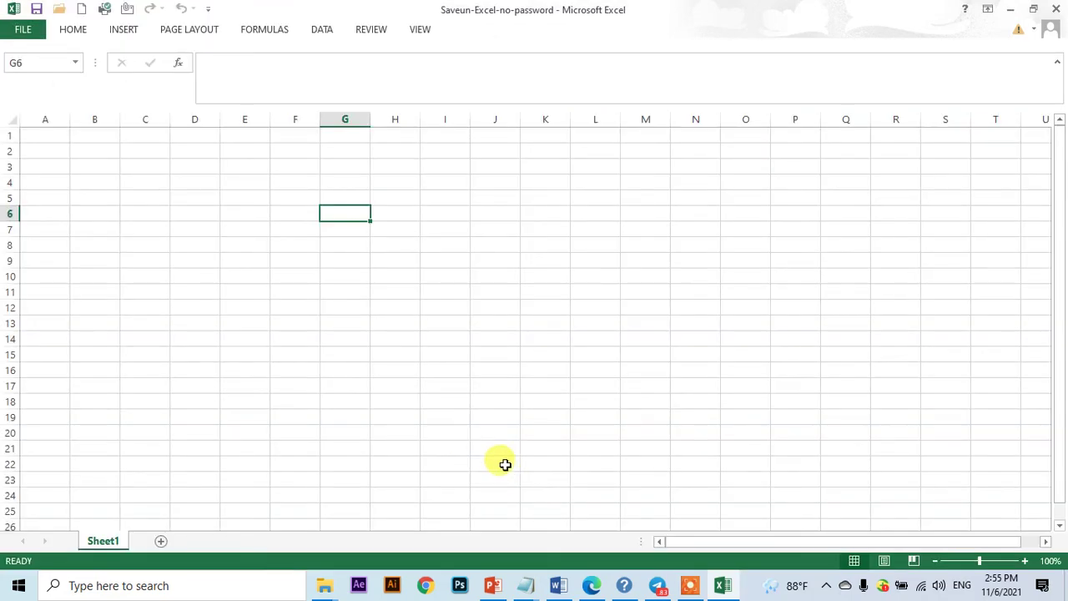
# - Close the Excel workbook and return to the Mr Savoeun folder in File Explorer
pyautogui.click(732, 245)
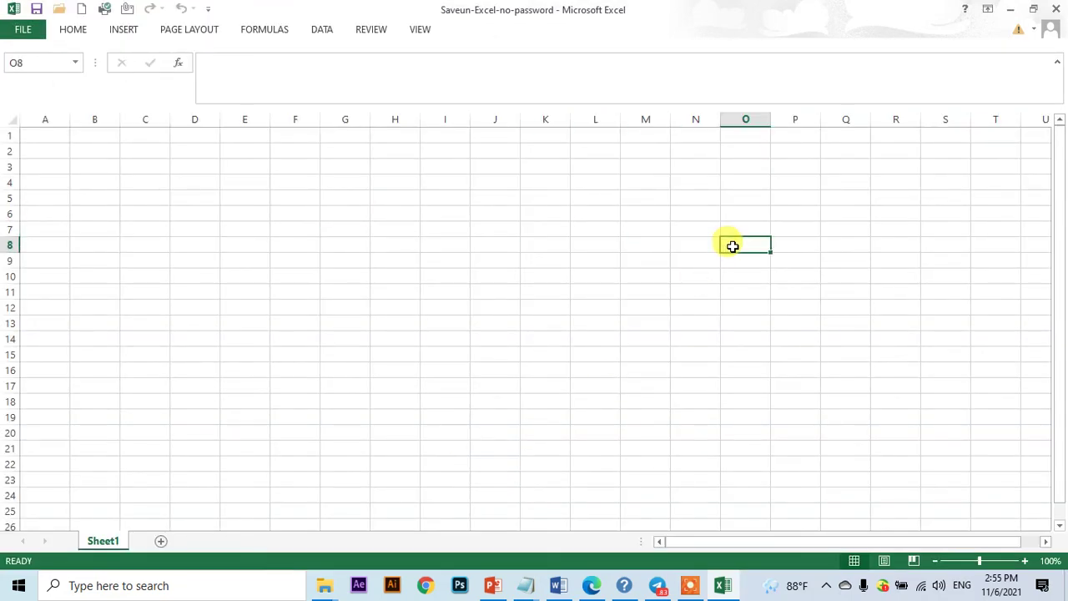
pyautogui.click(1055, 10)
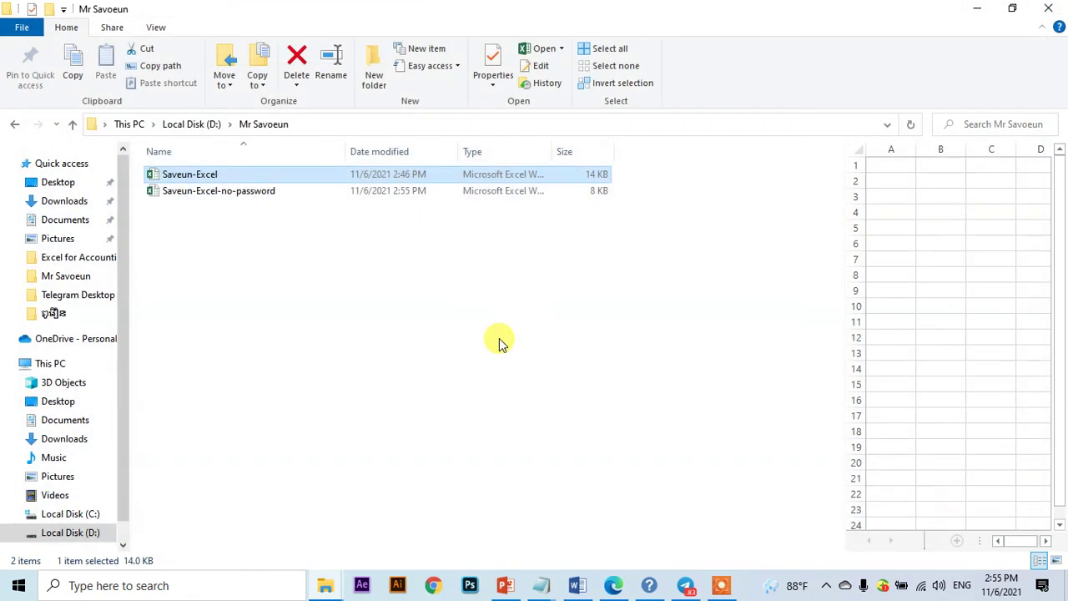
pyautogui.click(500, 342)
pyautogui.click(720, 585)
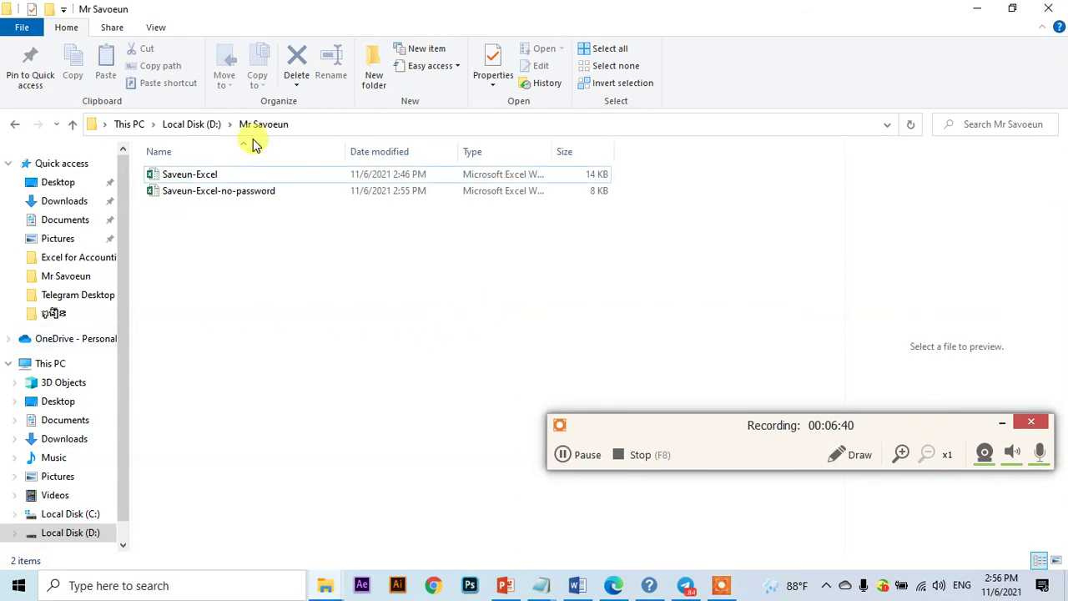
# - Open Saveun-Excel-no-password from the folder without a password prompt and select cell I7
pyautogui.click(258, 192)
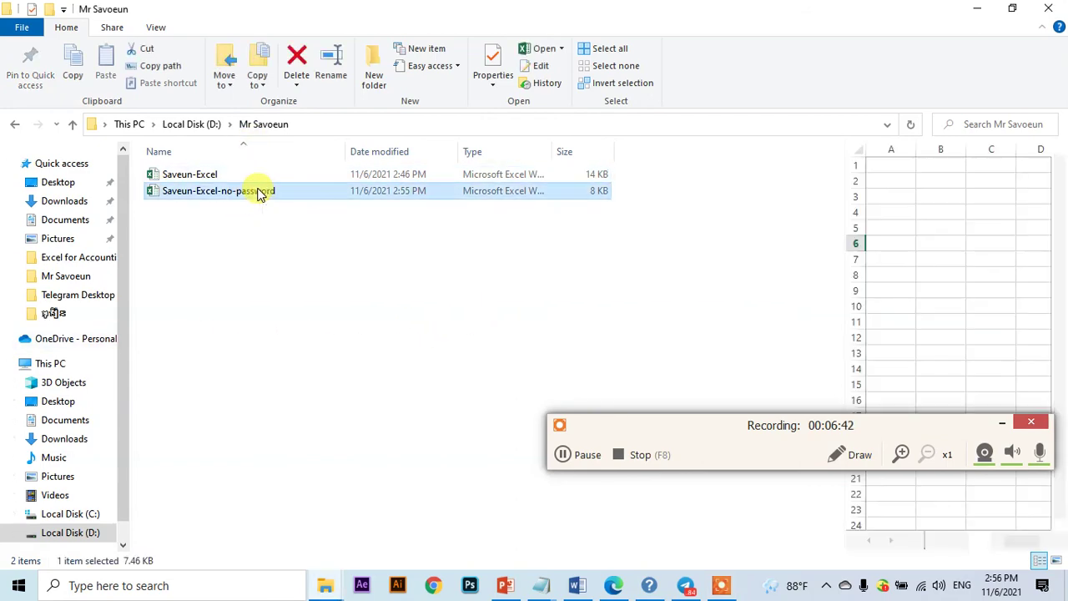
pyautogui.doubleClick(260, 192)
pyautogui.click(217, 151)
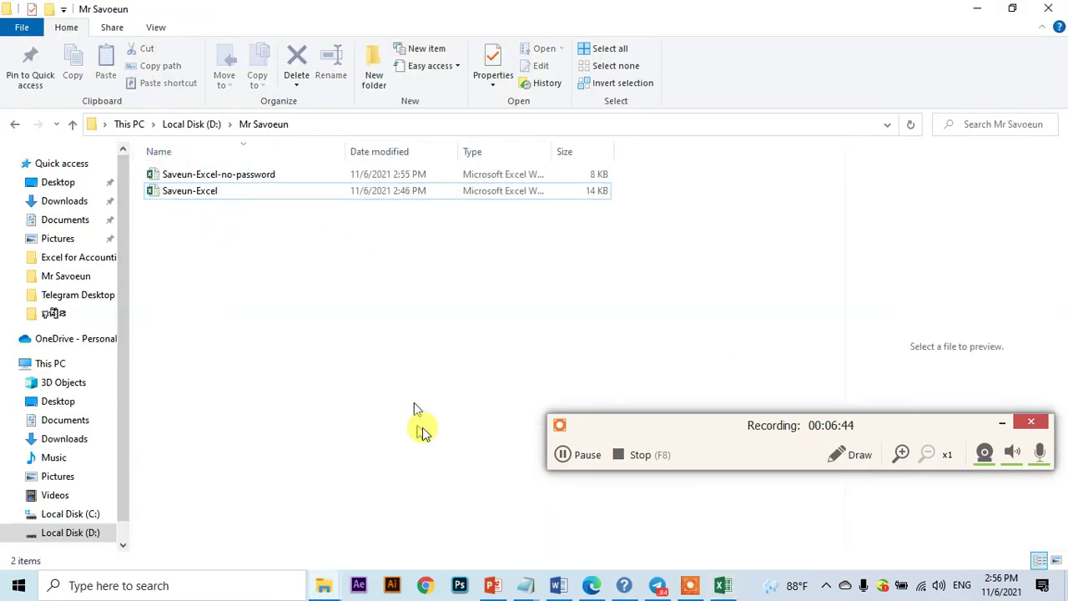
pyautogui.click(723, 585)
pyautogui.click(451, 230)
# - Enter sample text in I7, F9 and L10, including fasdfasdfasdfs and df
pyautogui.write('sdfasdfas')
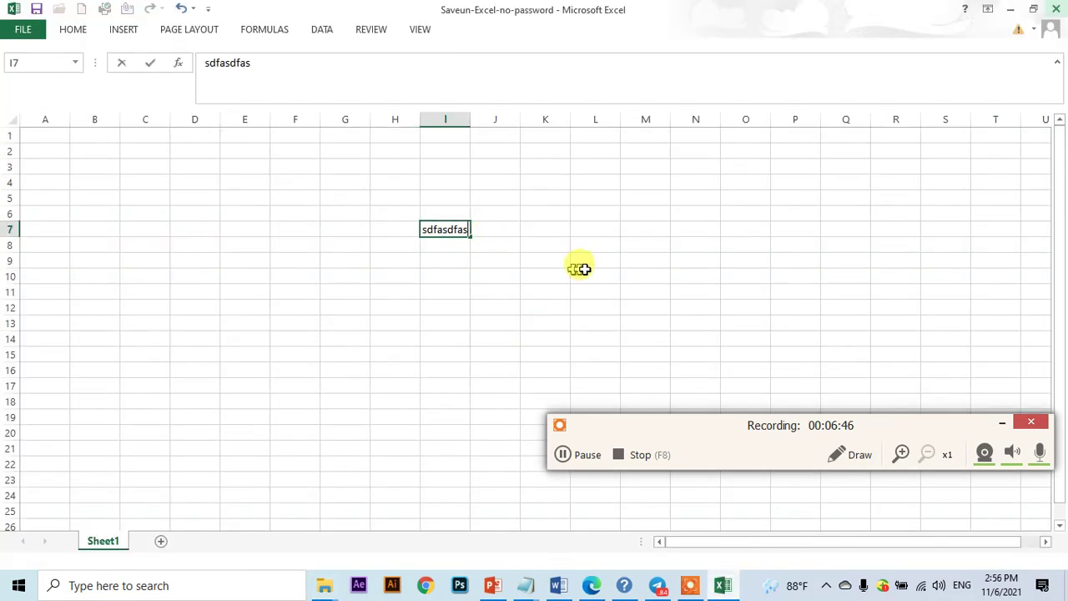
pyautogui.write('df')
pyautogui.click(582, 271)
pyautogui.write('df')
pyautogui.click(276, 261)
pyautogui.write('fasdfasdfasdfs')
# - Enter sdfsadfasdf in K6 and dfasdfasdf in M7
pyautogui.click(463, 229)
pyautogui.click(545, 211)
pyautogui.write('sd')
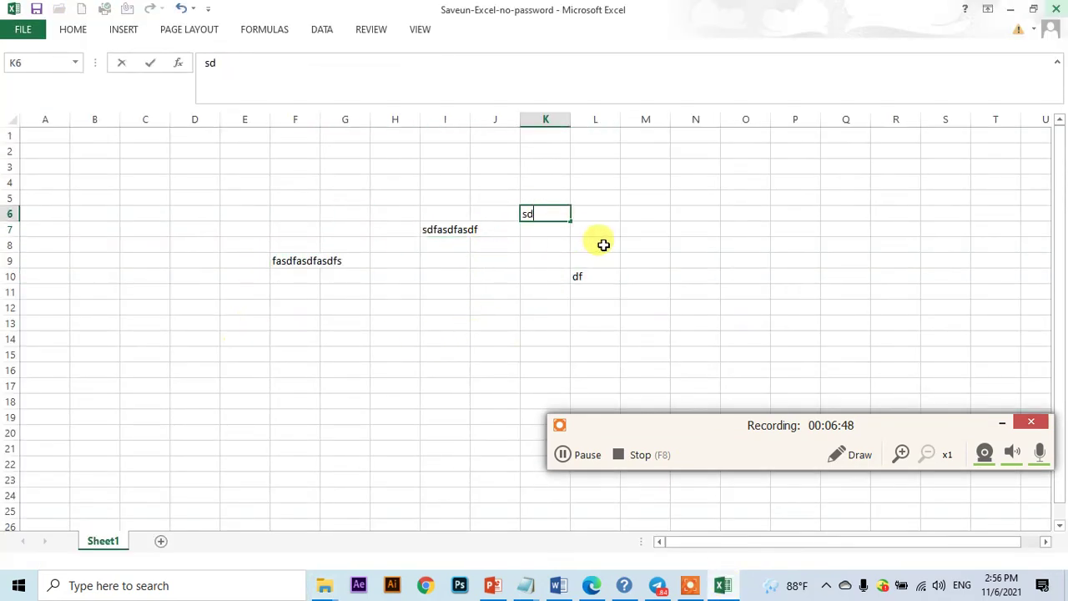
pyautogui.write('fsadfasdf')
pyautogui.click(659, 232)
pyautogui.write('dfasdfasdf')
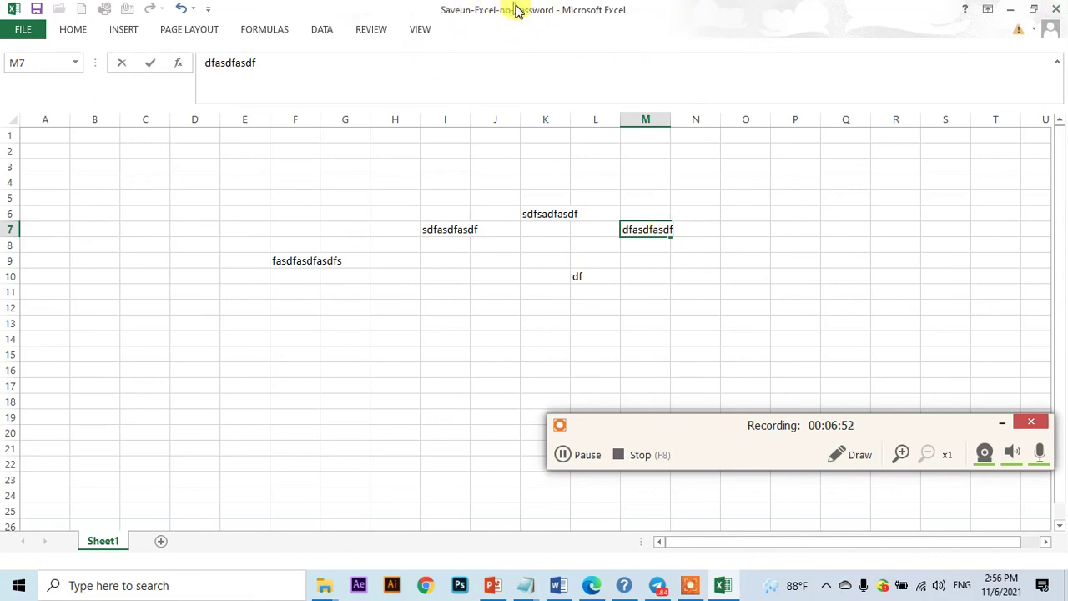
# - Save the edited Saveun-Excel-no-password workbook from the File page
pyautogui.click(425, 230)
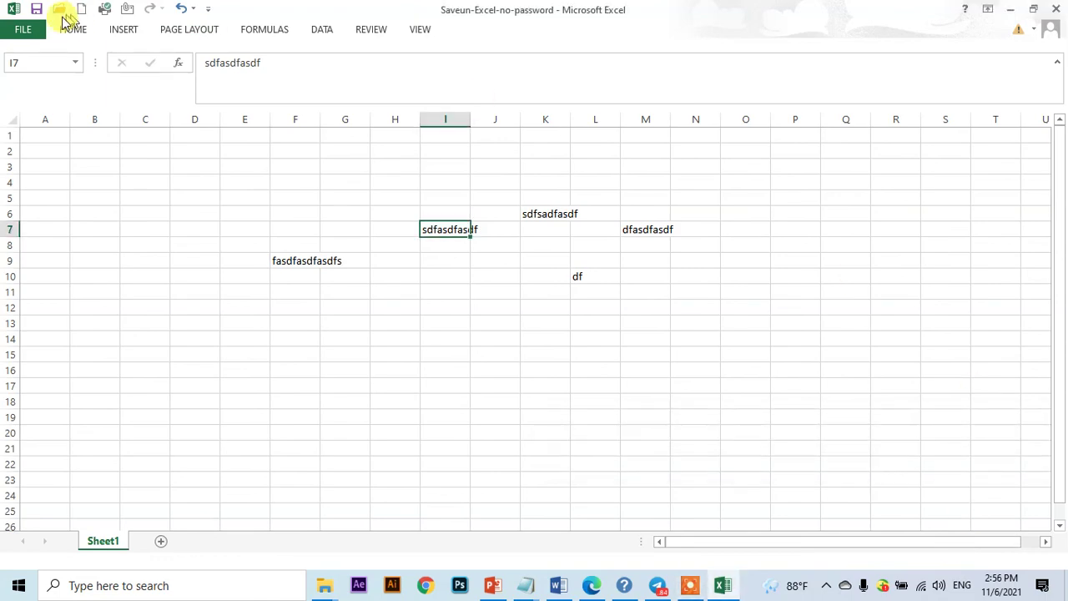
pyautogui.click(21, 30)
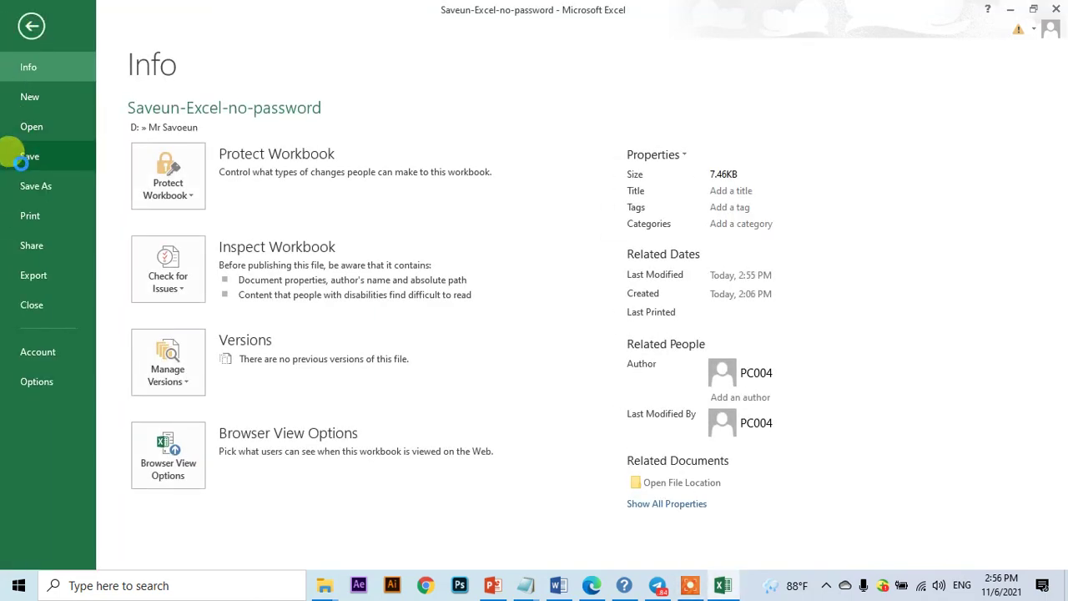
pyautogui.click(20, 156)
pyautogui.click(222, 274)
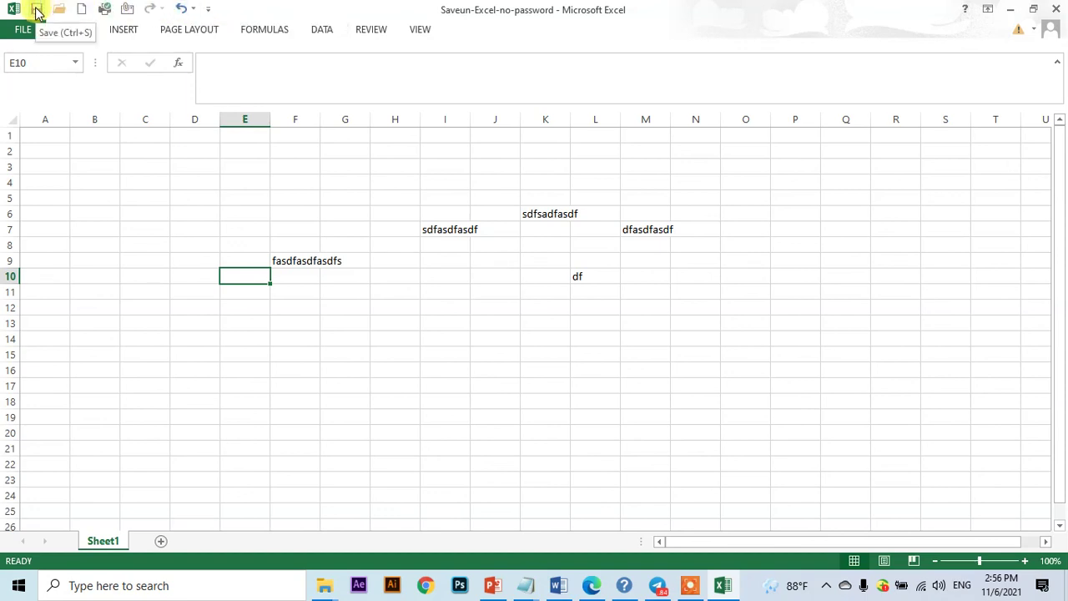
# - Enter fasdfasdf in cell F4
pyautogui.click(294, 182)
pyautogui.write('fasdfasdf')
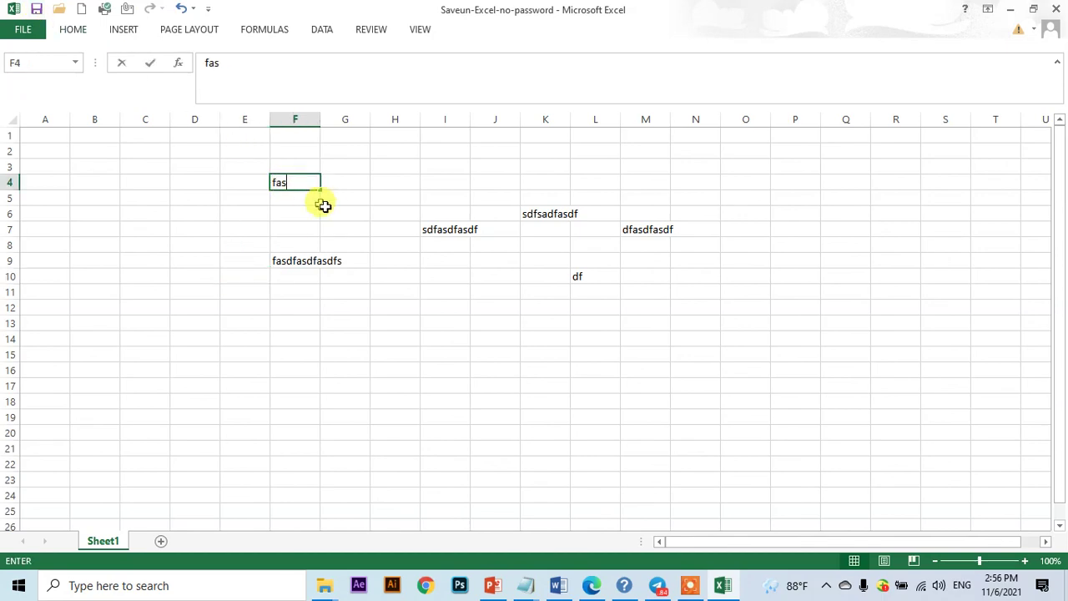
pyautogui.click(388, 254)
pyautogui.click(518, 293)
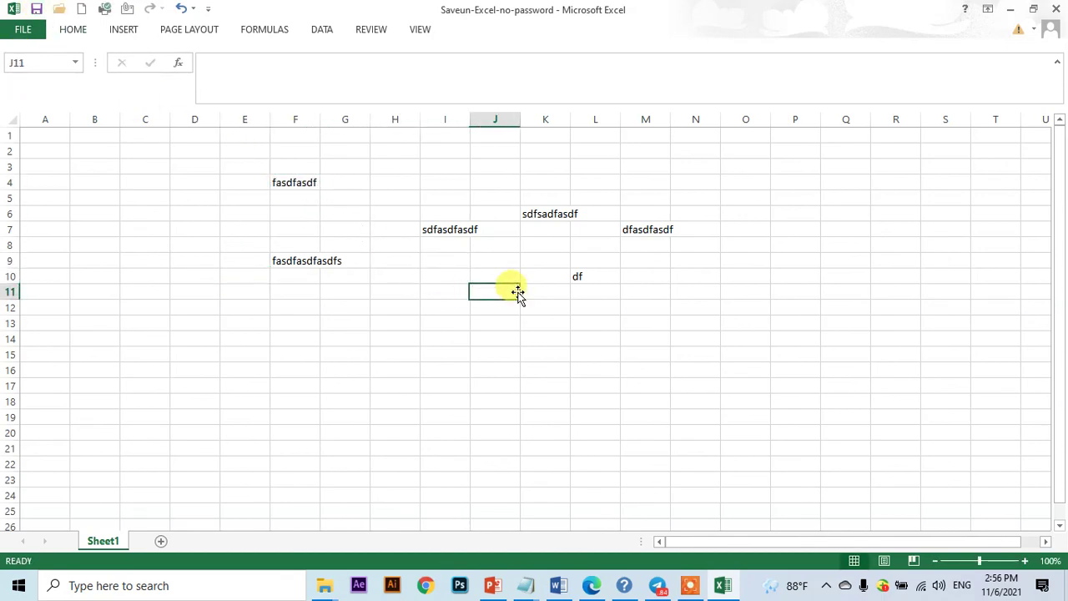
# - Close Saveun-Excel-no-password, reopen it from File Explorer, and maximize the window
pyautogui.click(1033, 10)
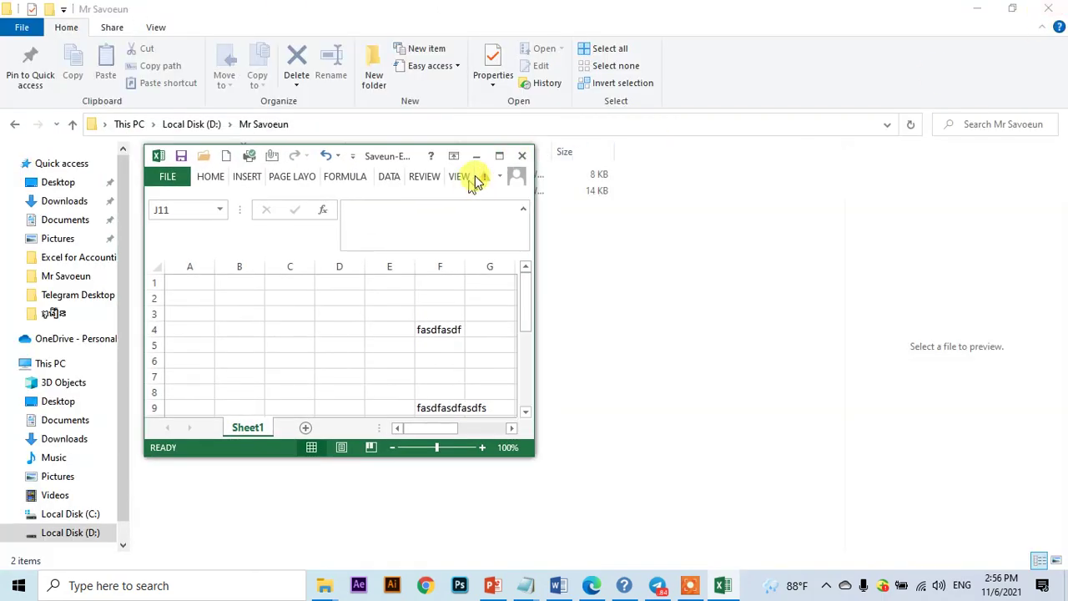
pyautogui.click(521, 155)
pyautogui.doubleClick(245, 175)
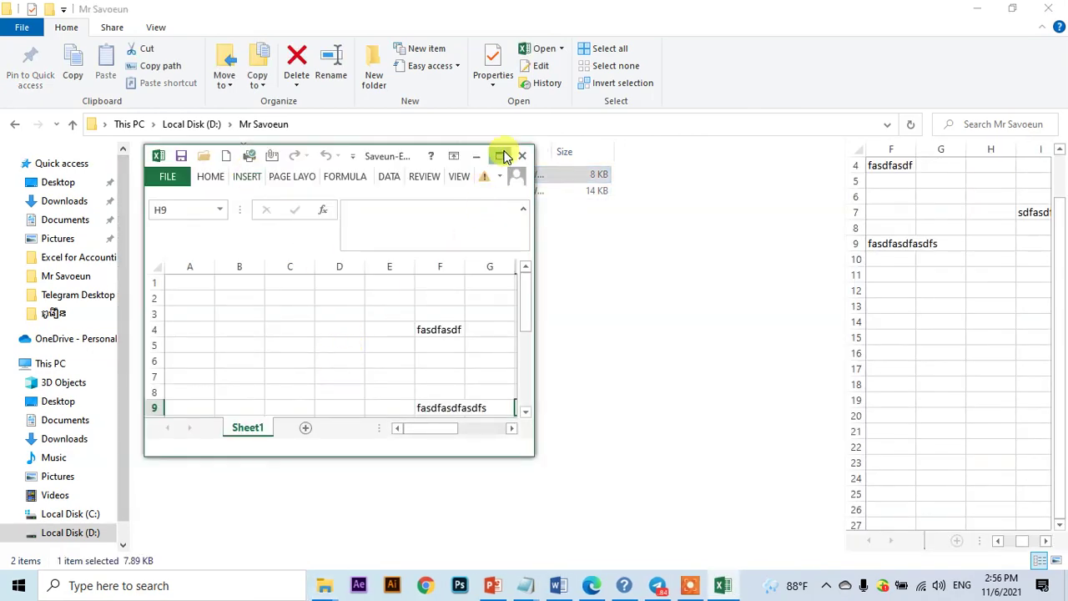
pyautogui.click(499, 155)
# - Select the range D6:M16 to confirm the sample text was kept
pyautogui.click(429, 231)
pyautogui.click(187, 221)
pyautogui.moveTo(187, 223); pyautogui.dragTo(656, 369)
pyautogui.click(716, 371)
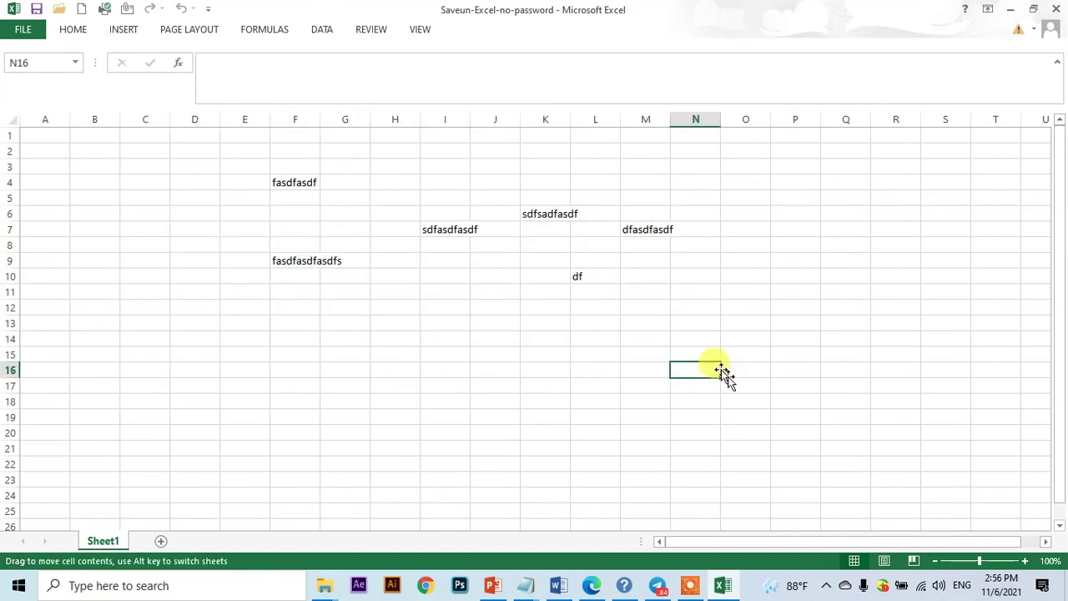
pyautogui.click(701, 593)
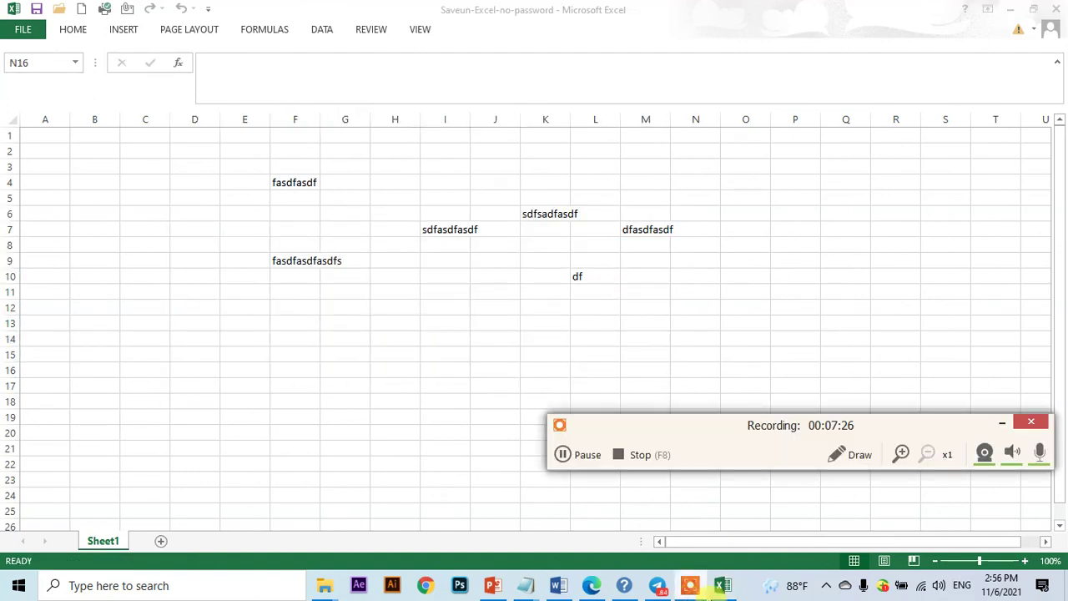